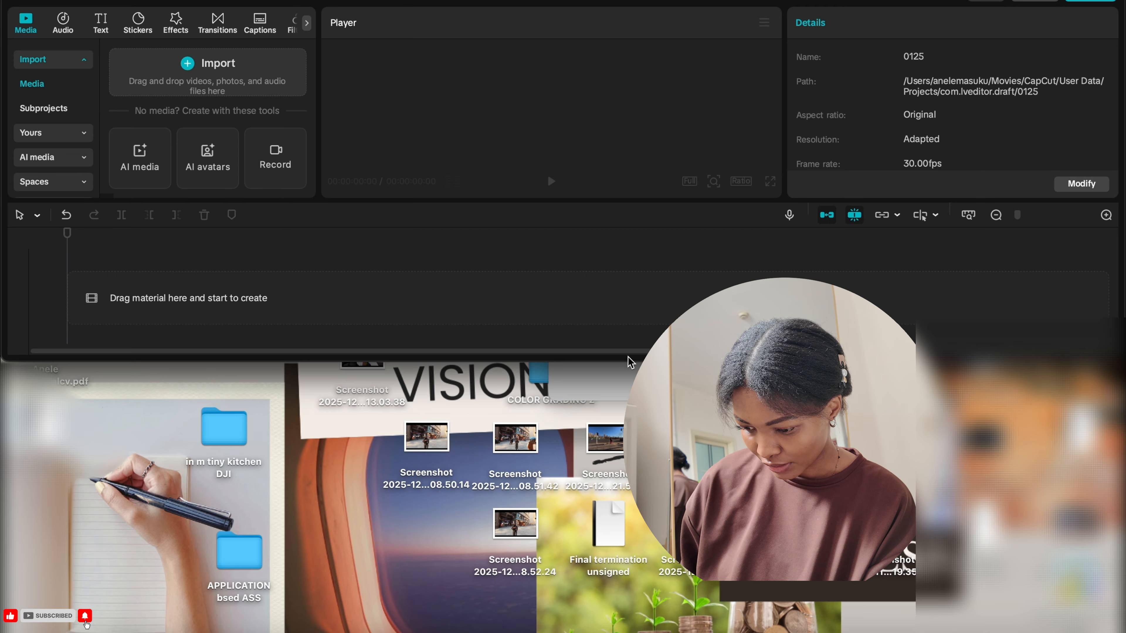
Step: Open the COLOR GRADING 2 folder on the desktop and preview COLOR GRADING 2.mov
double_click(538, 380)
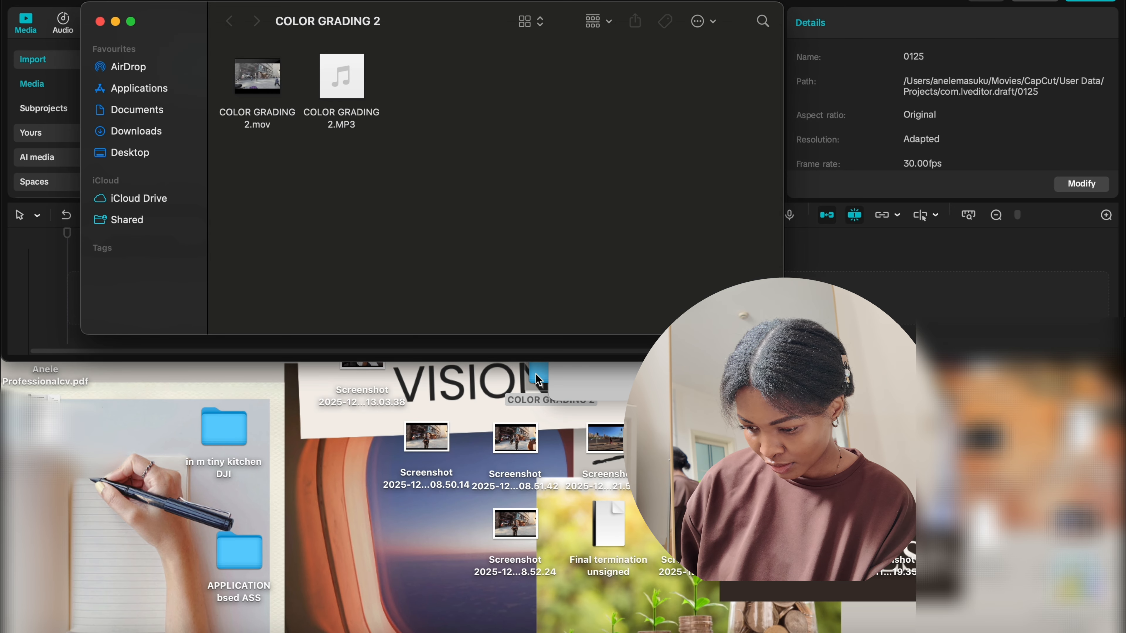
click(279, 75)
double_click(280, 75)
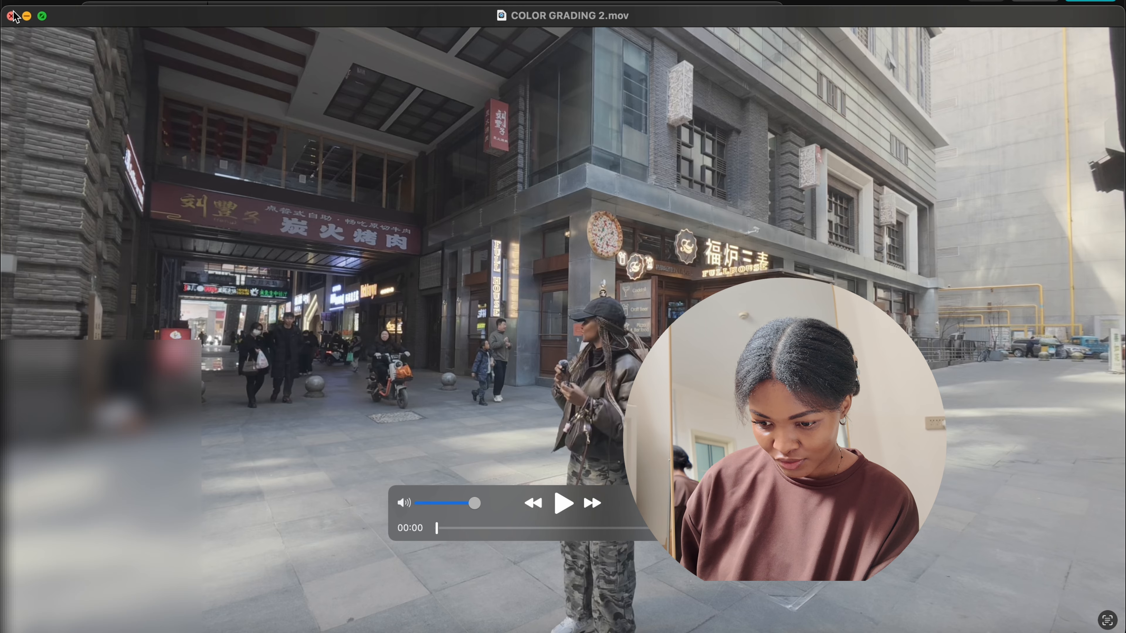
click(12, 16)
Step: Place COLOR GRADING 2.mov on the empty CapCut timeline and close the folder window
click(262, 67)
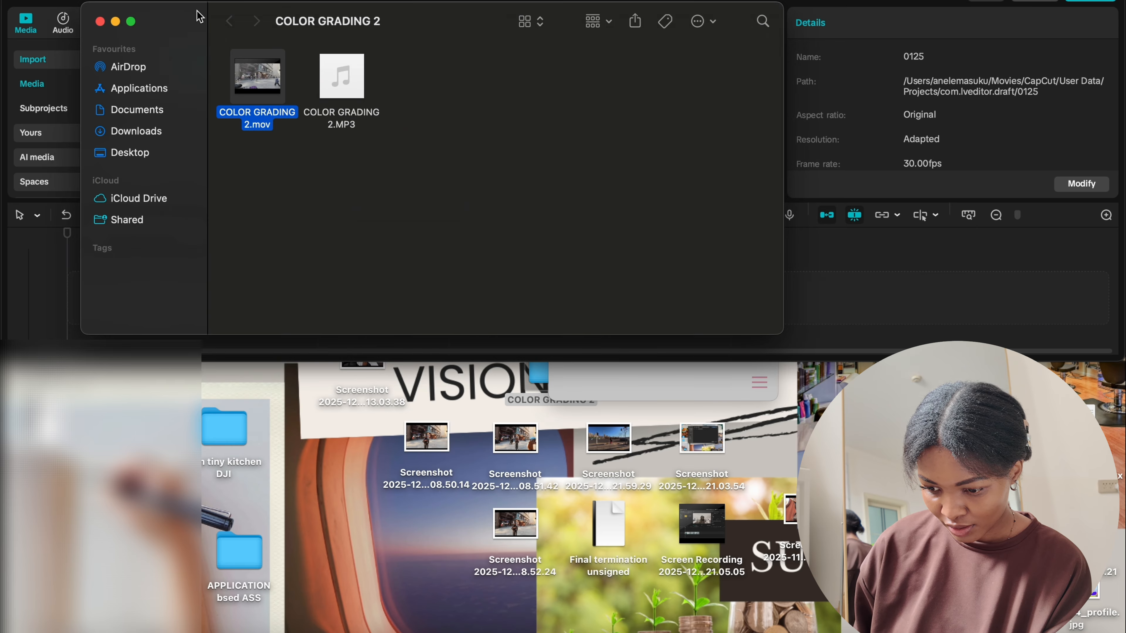
drag(200, 18, 200, 362)
drag(275, 428, 195, 282)
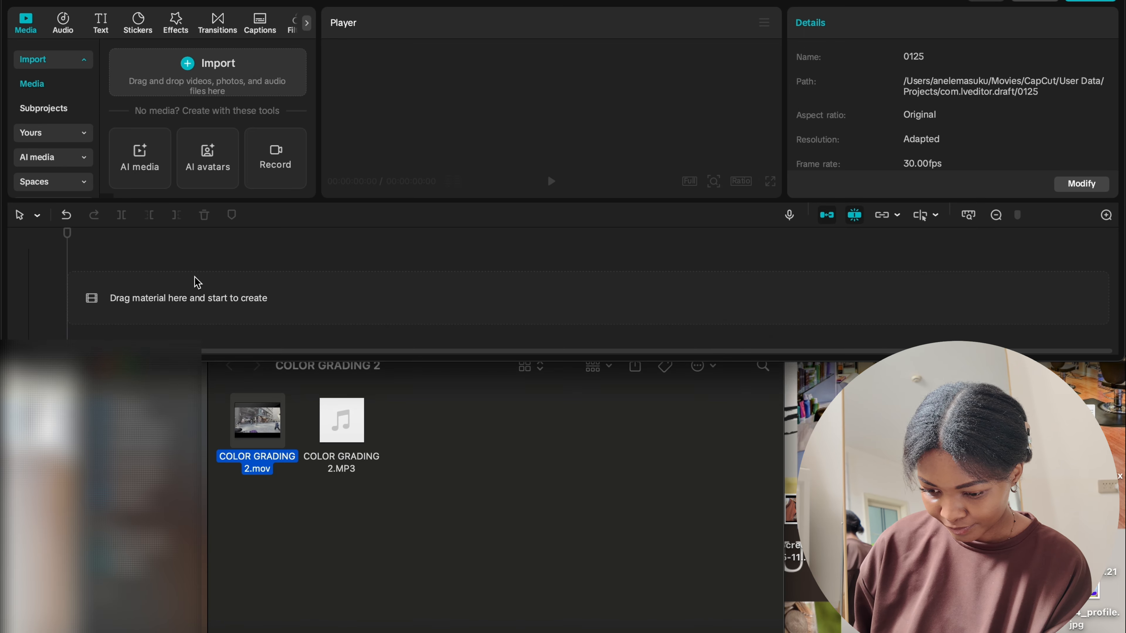
click(101, 366)
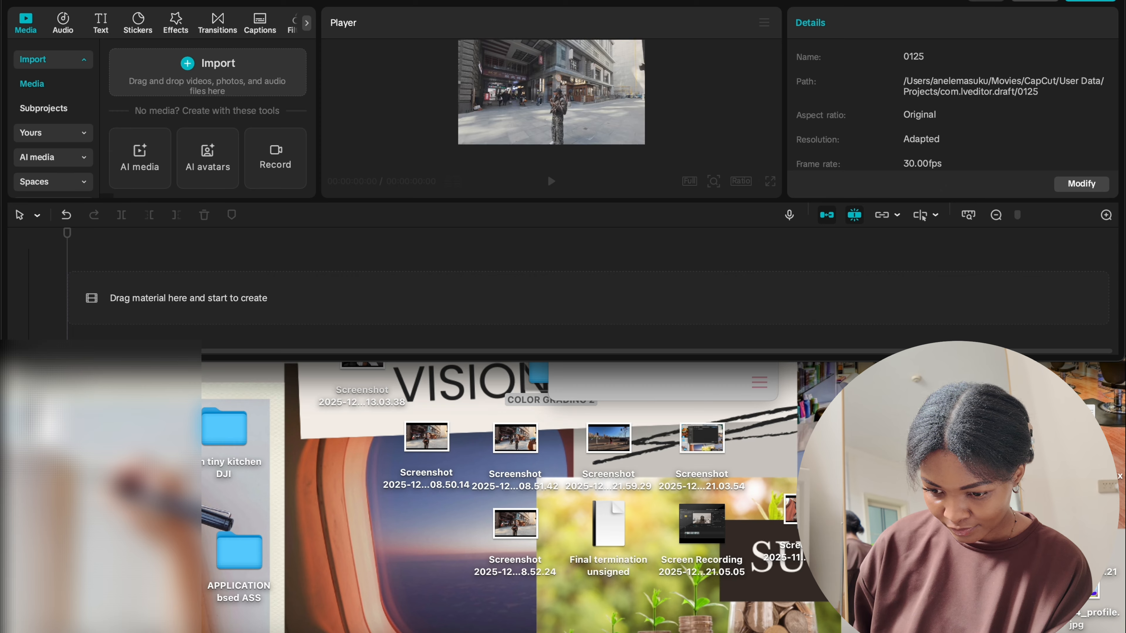
click(50, 2)
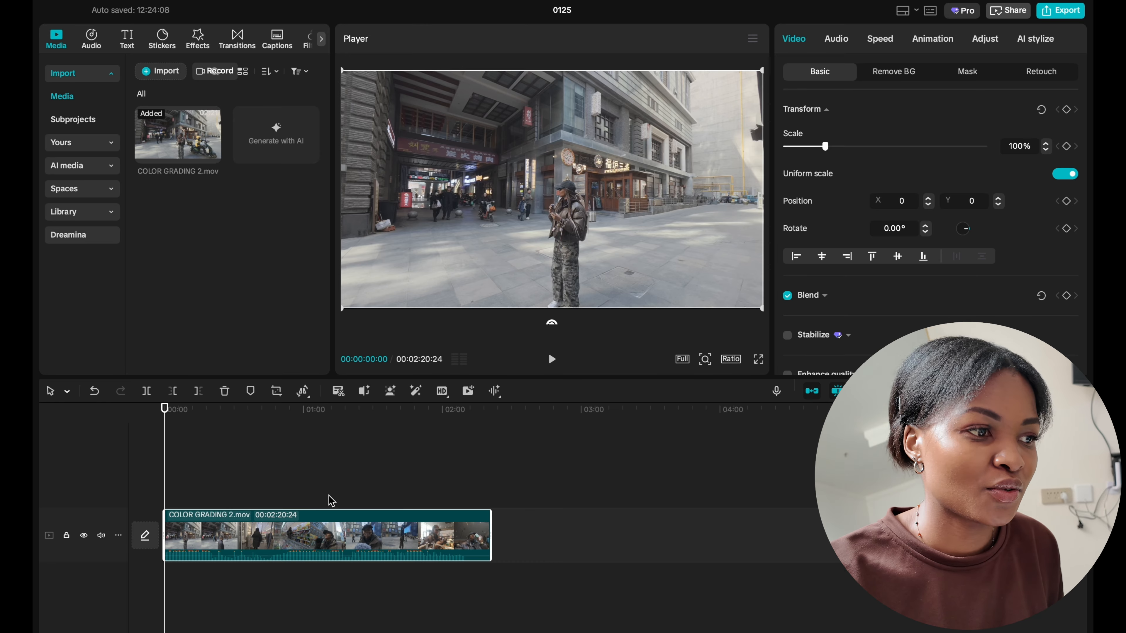
Step: Paste a copy of the COLOR GRADING 2.mov clip directly after the original and return the playhead to the start
drag(166, 460, 336, 483)
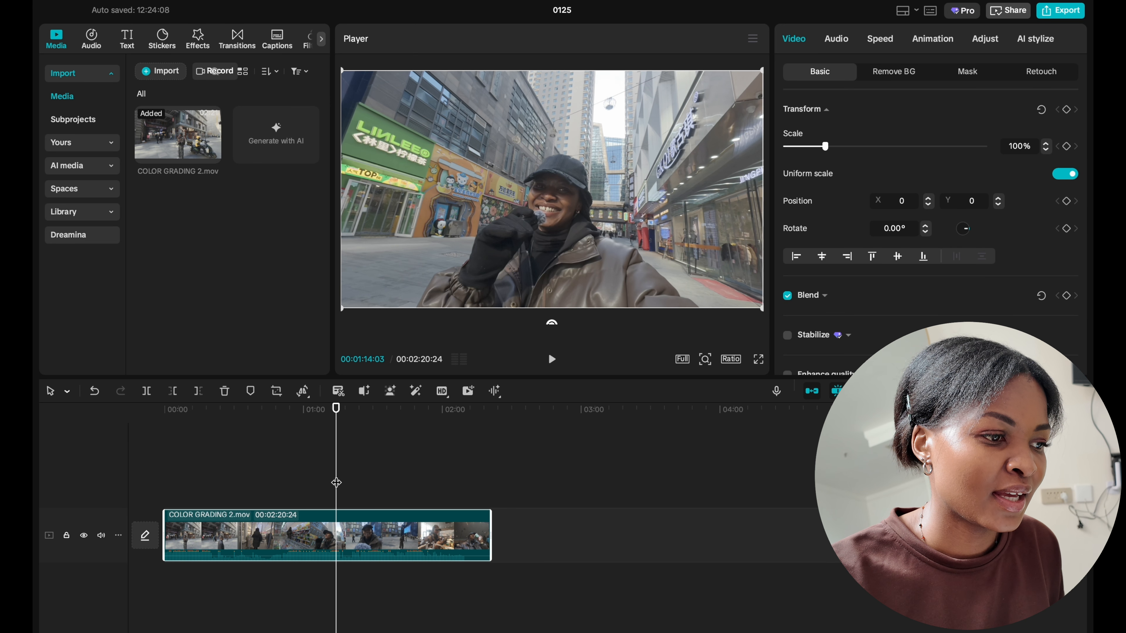
scroll(335, 484, down, 2)
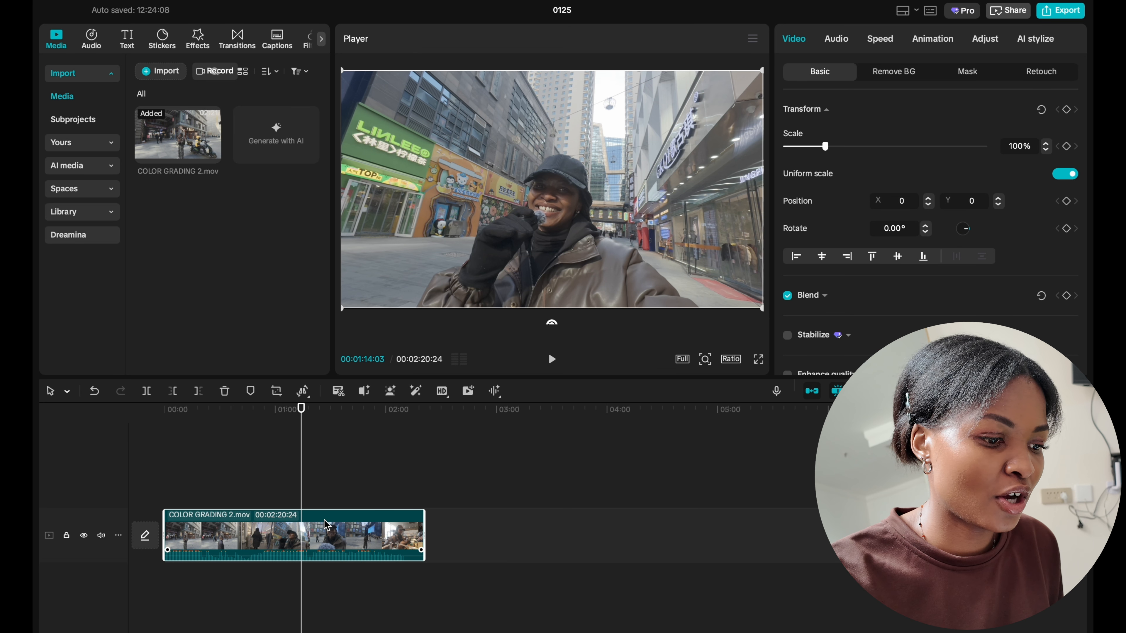
click(427, 482)
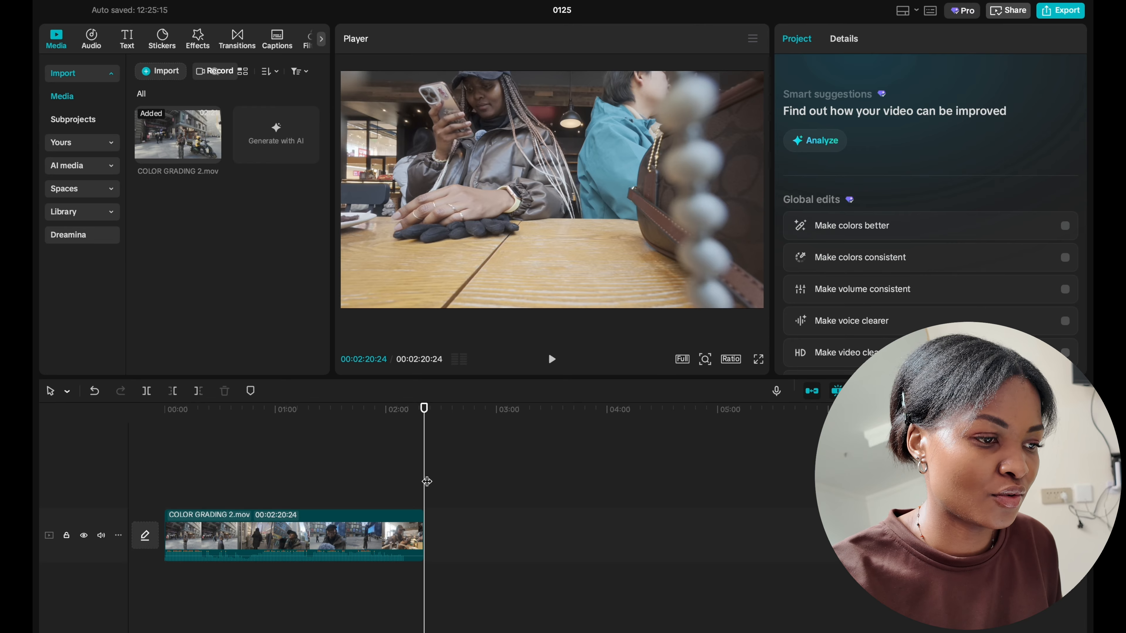
key(ctrl+v)
drag(451, 477, 461, 527)
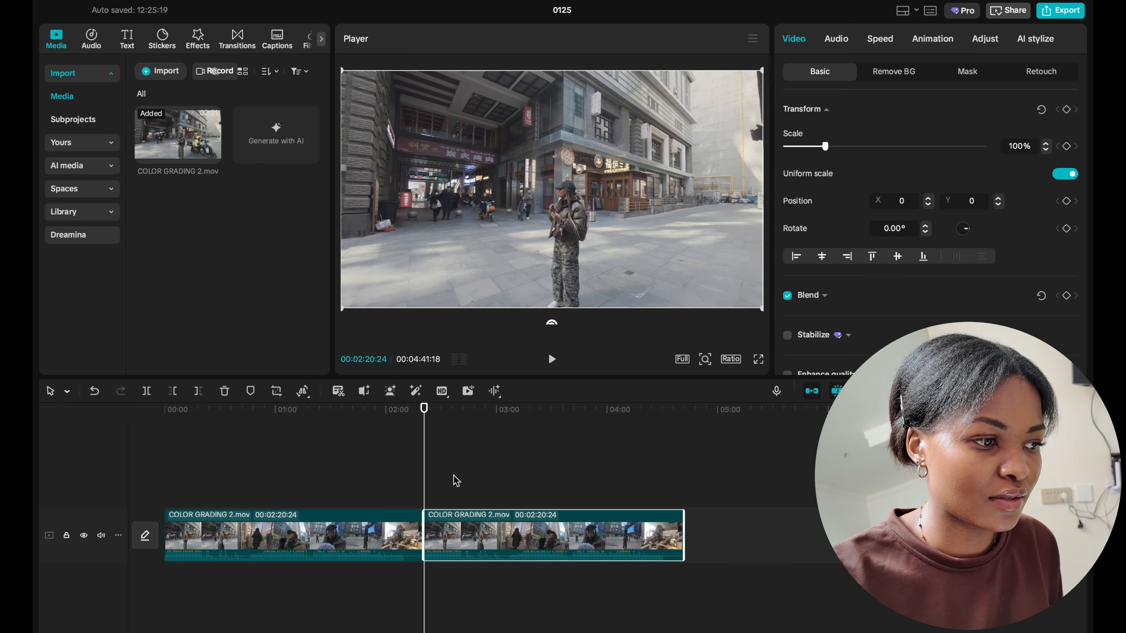
drag(425, 468, 165, 460)
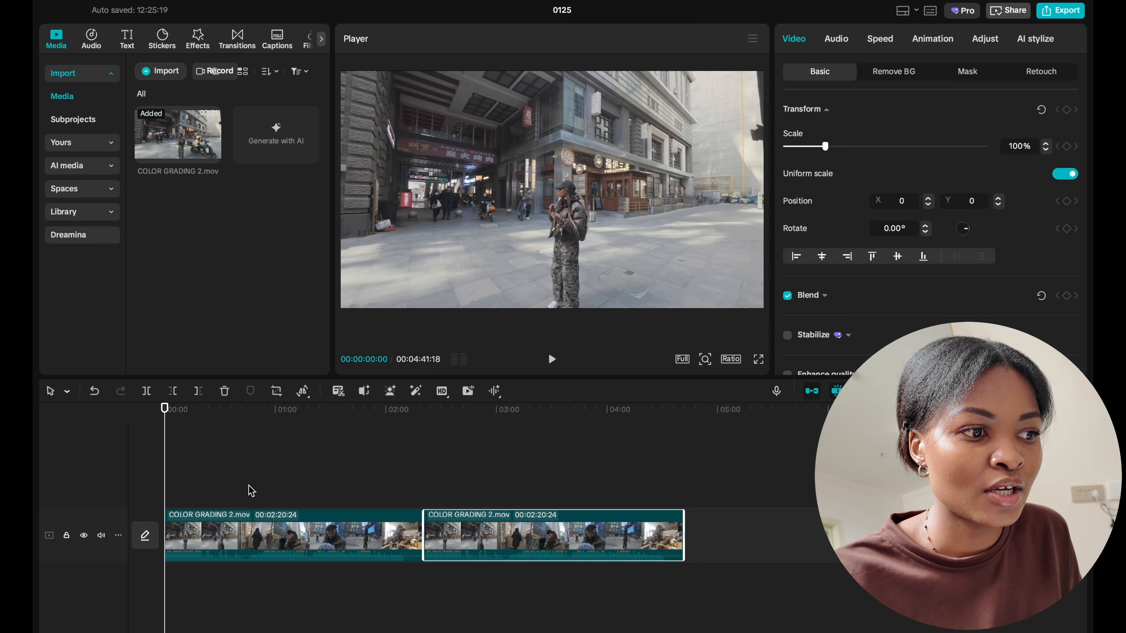
Step: Review the ungraded footage at several points along the first clip
click(219, 484)
drag(208, 478, 149, 478)
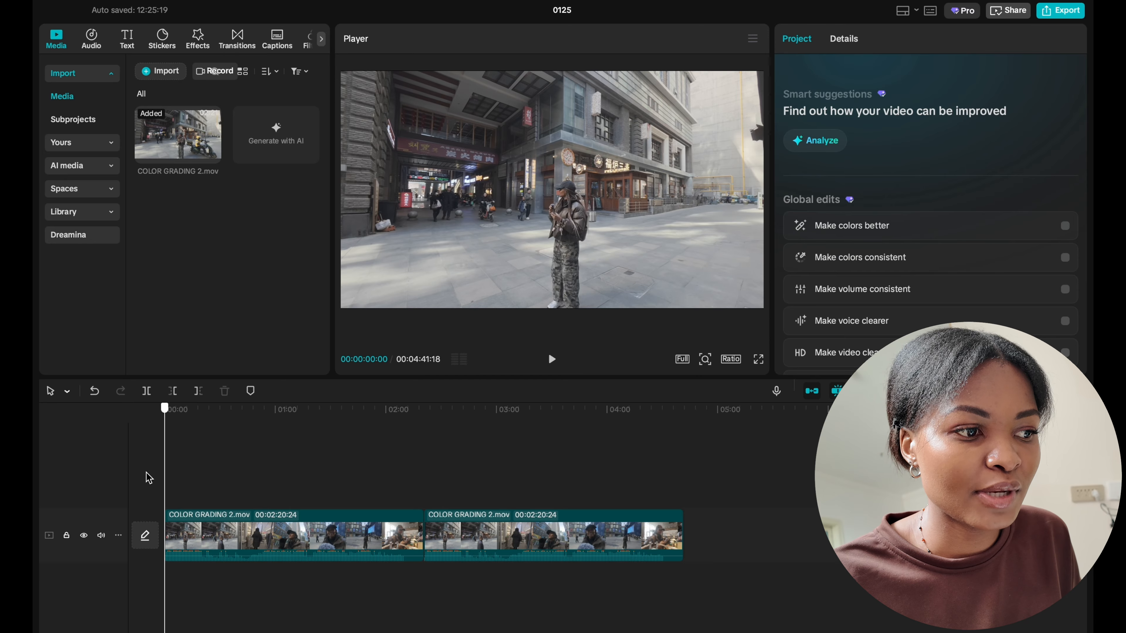
click(204, 537)
click(232, 468)
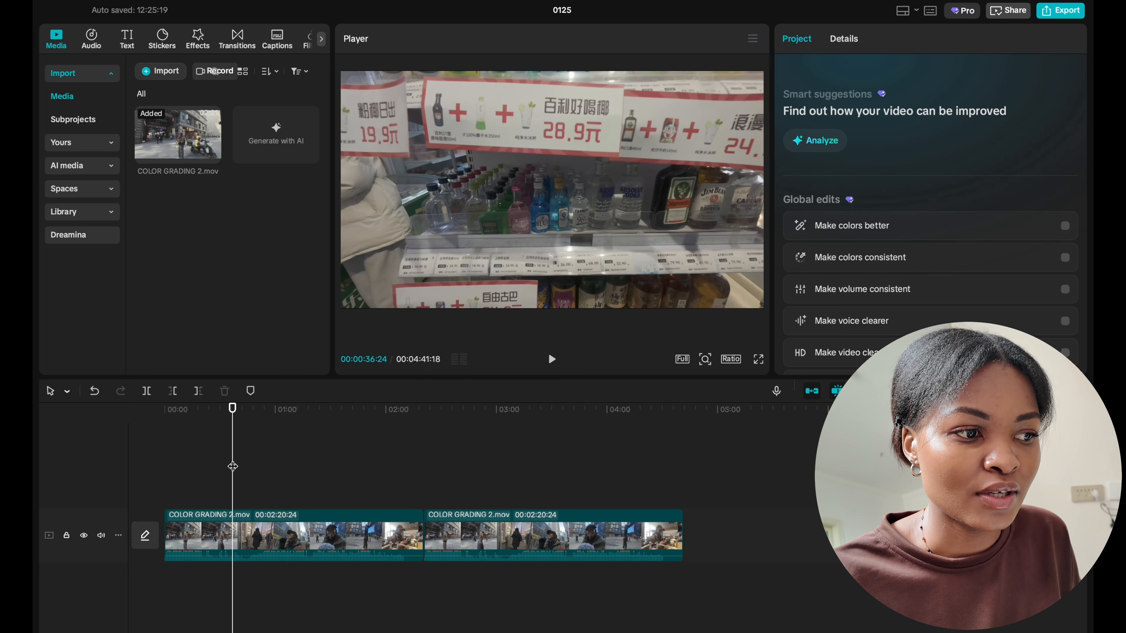
click(281, 539)
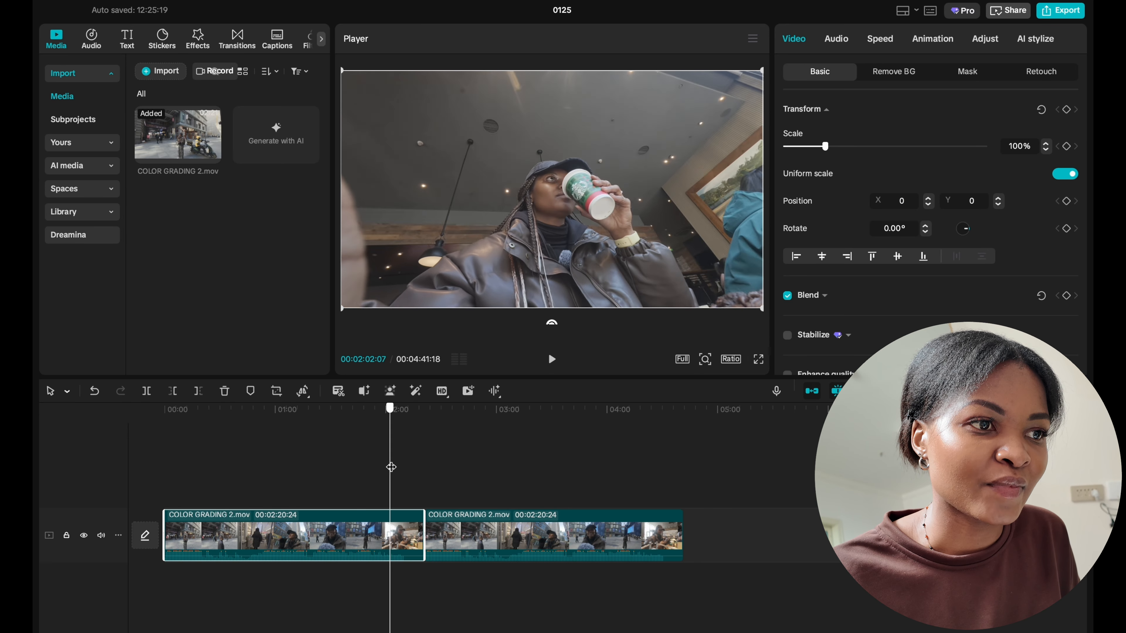
click(260, 460)
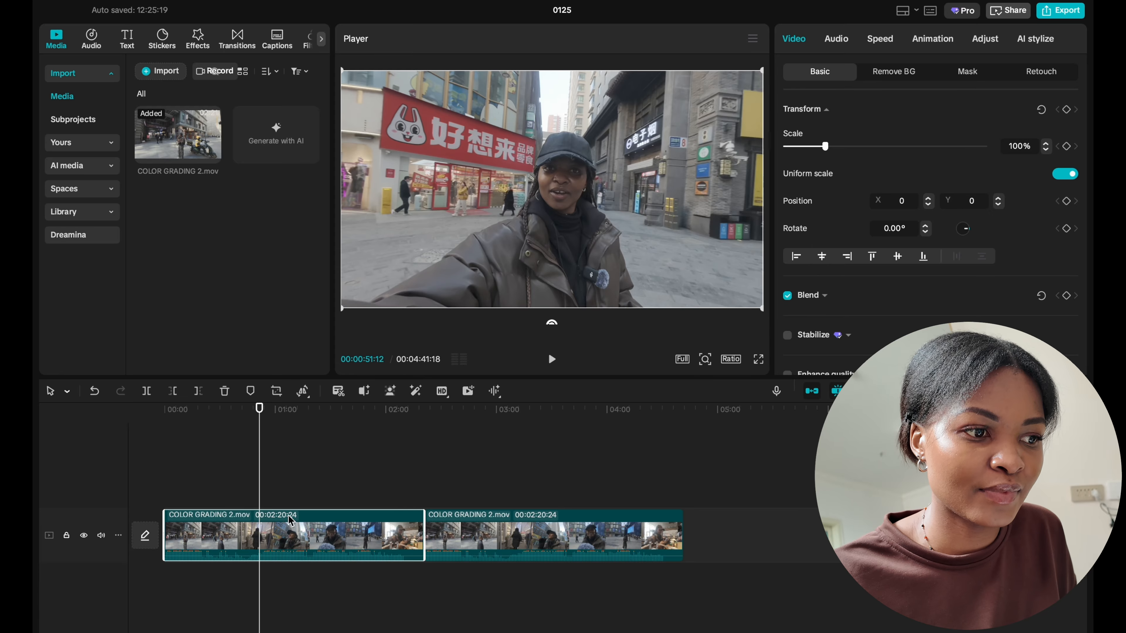
Step: Lower the audio volume of both timeline clips to silence
drag(309, 557, 315, 565)
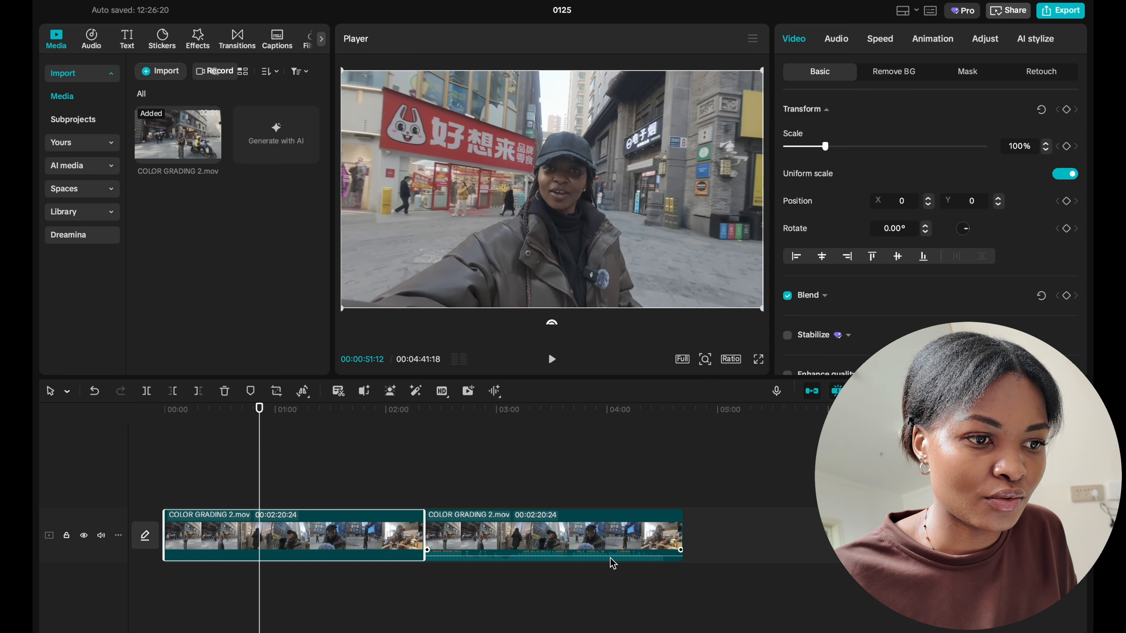
drag(609, 556, 619, 576)
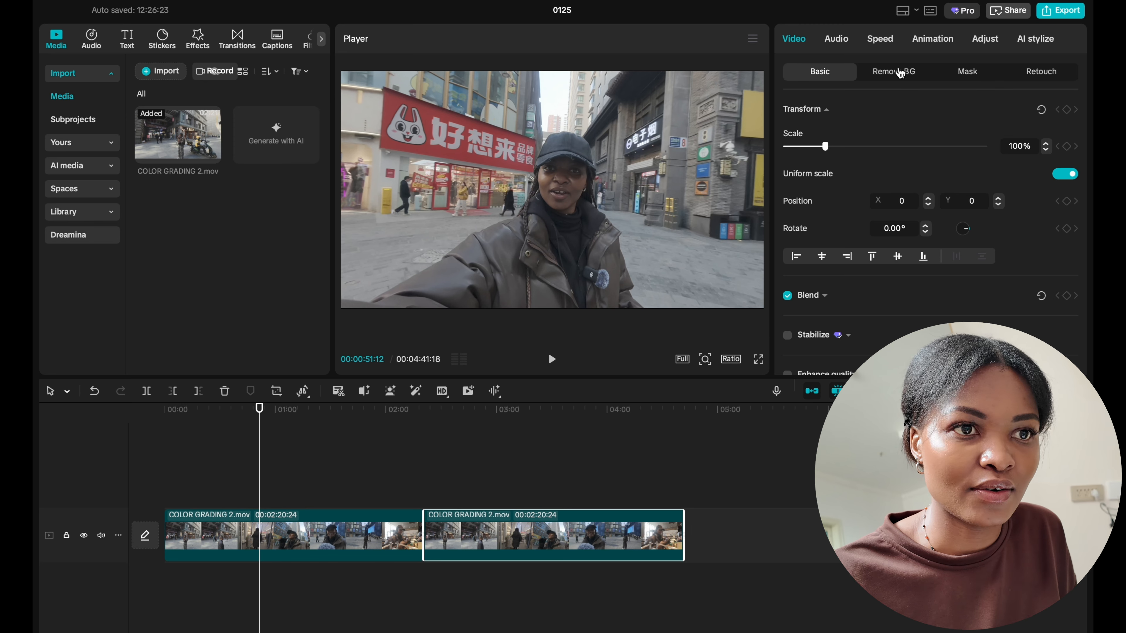
Step: Select the first clip with the playhead at about 00:00:26 and bring up its basic color and lightness adjustments
click(213, 469)
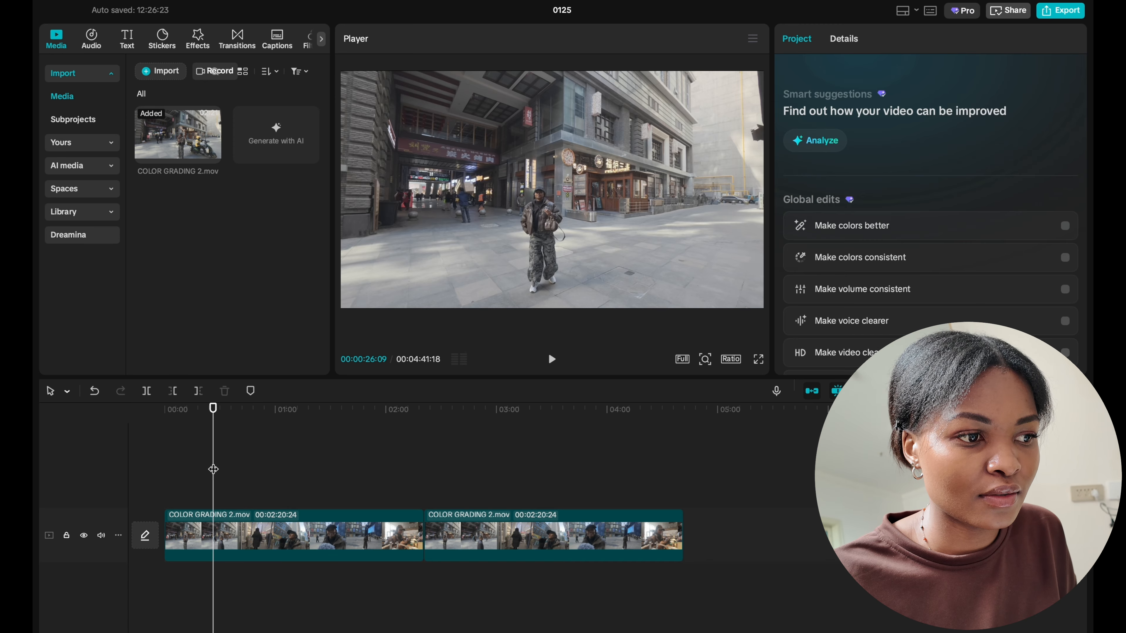
click(233, 546)
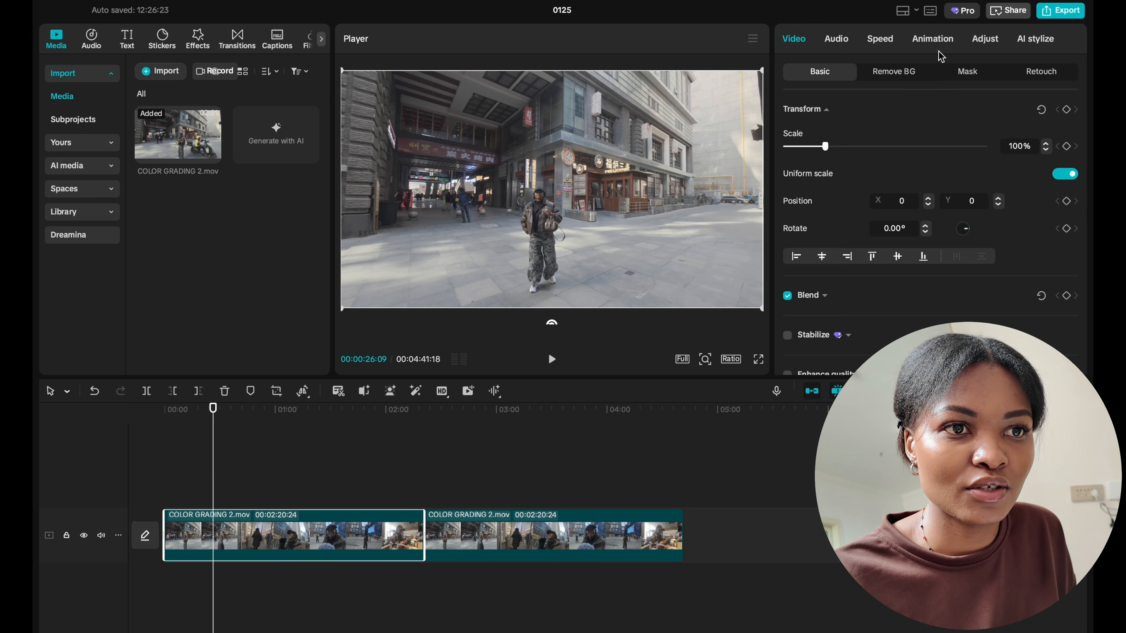
click(986, 40)
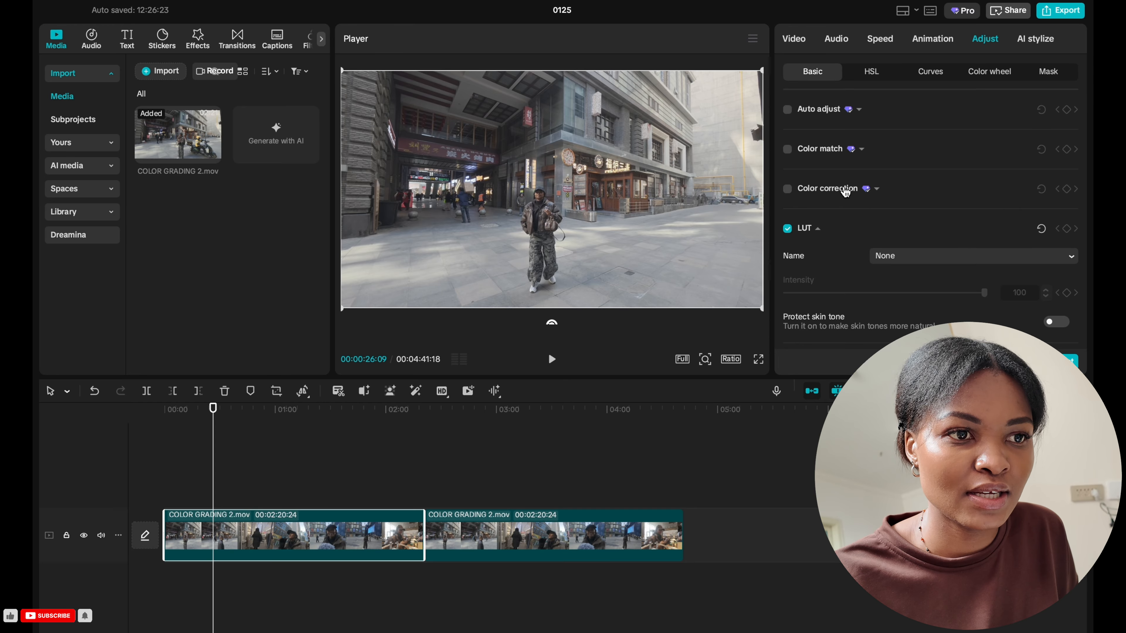
scroll(845, 191, down, 3)
scroll(845, 192, up, 3)
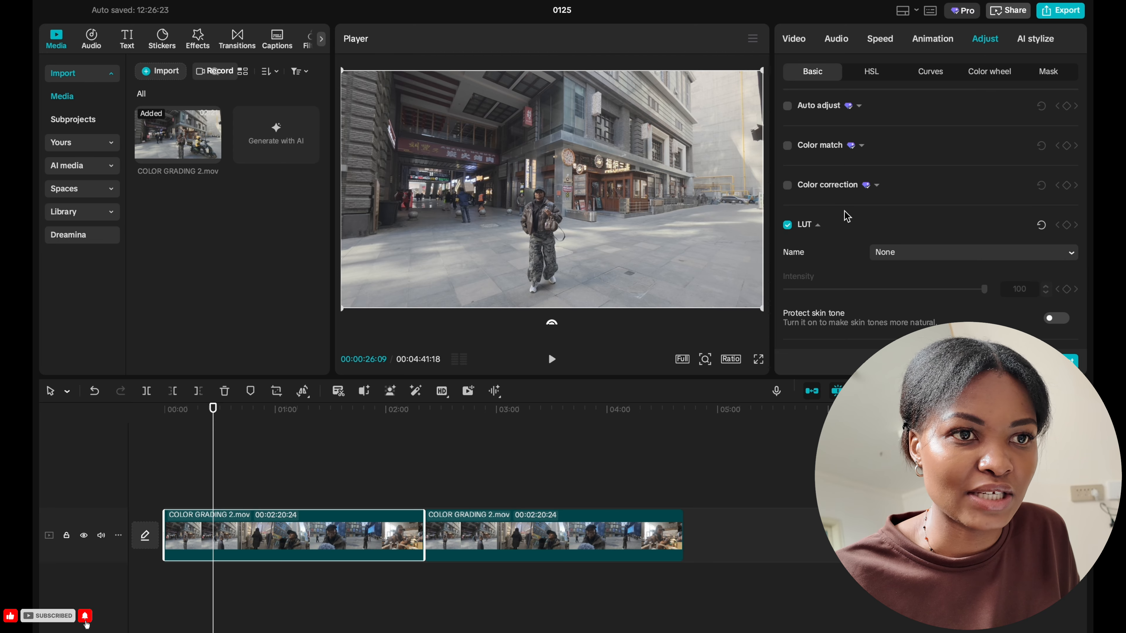
scroll(852, 164, down, 10)
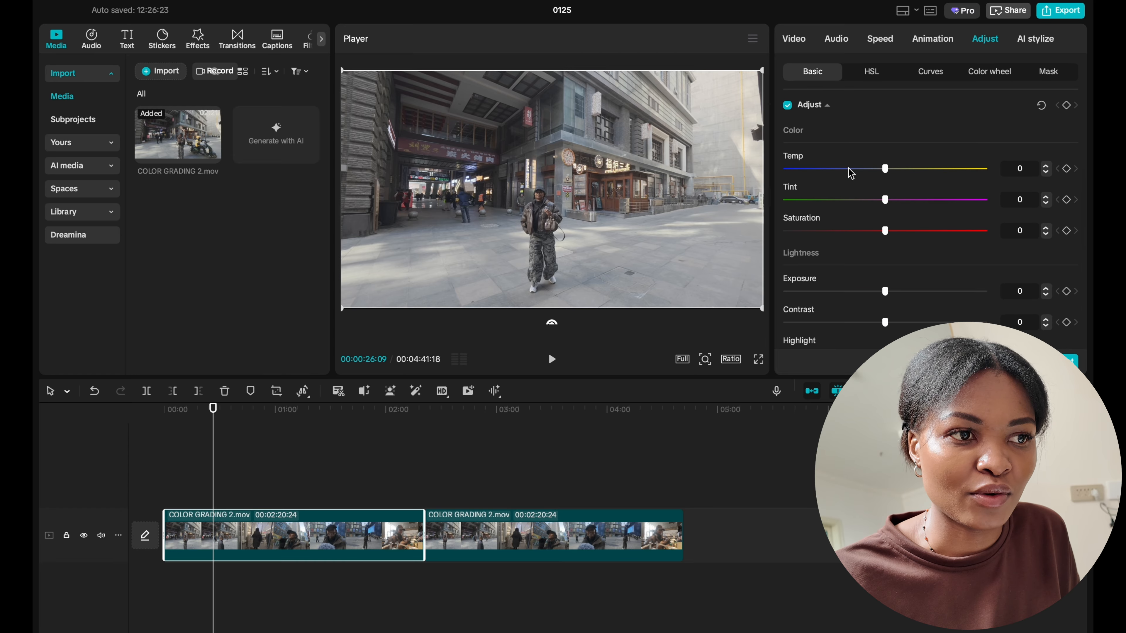
Step: Raise the first clip's saturation to 30, checking the effect on enlarged previews of different shots
mouse_move(209, 456)
mouse_down()
mouse_move(185, 452)
mouse_move(236, 454)
mouse_move(214, 455)
mouse_up()
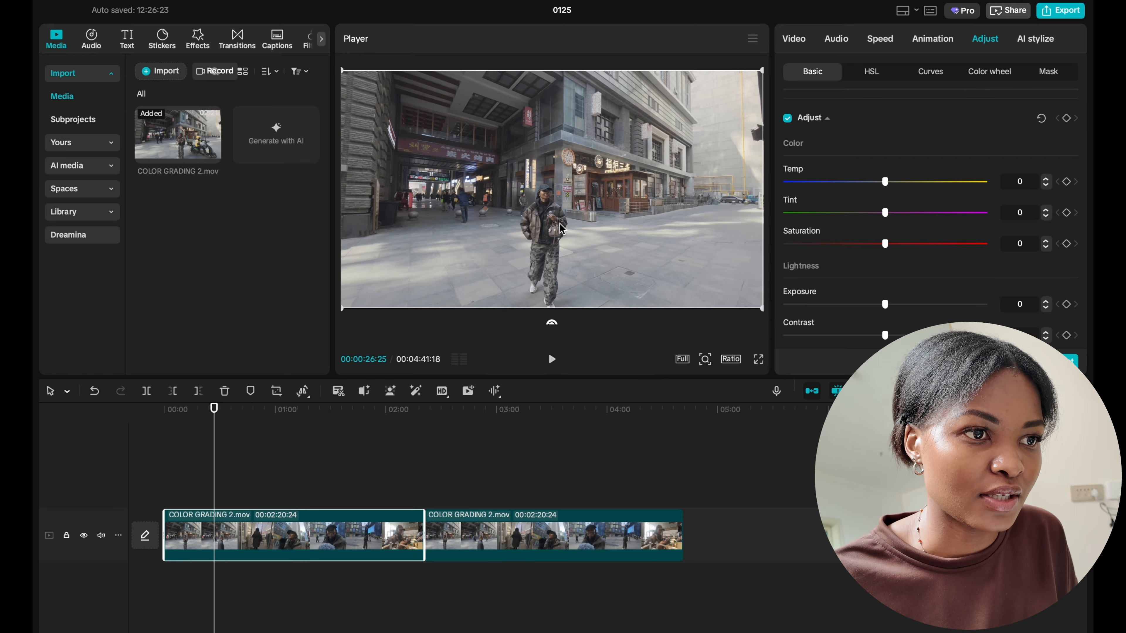
scroll(560, 199, up, 3)
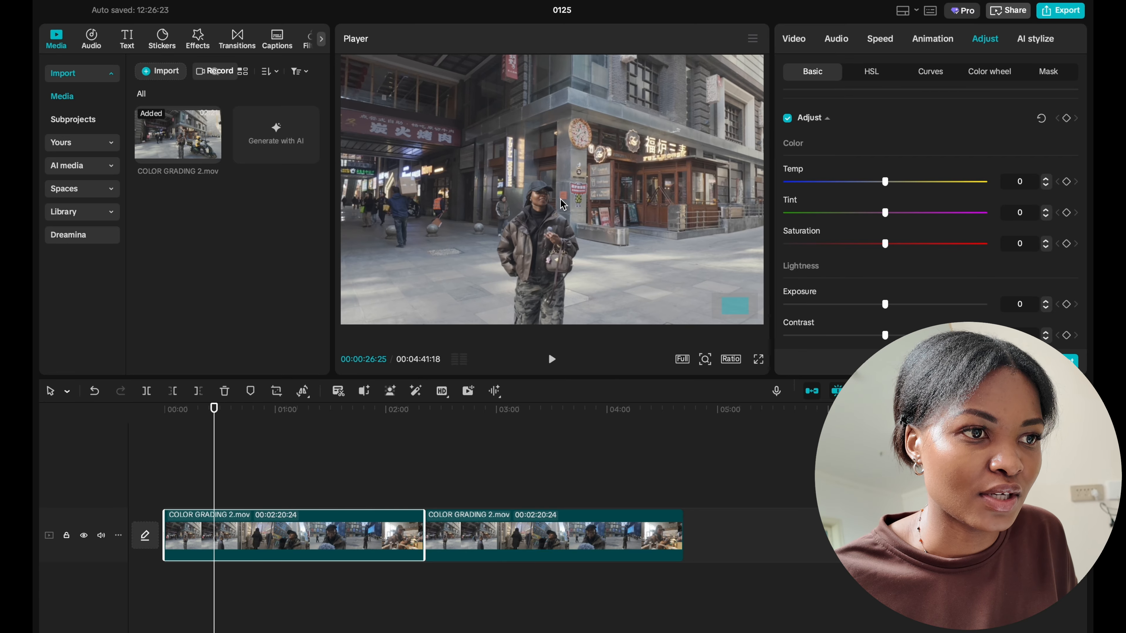
scroll(560, 198, up, 2)
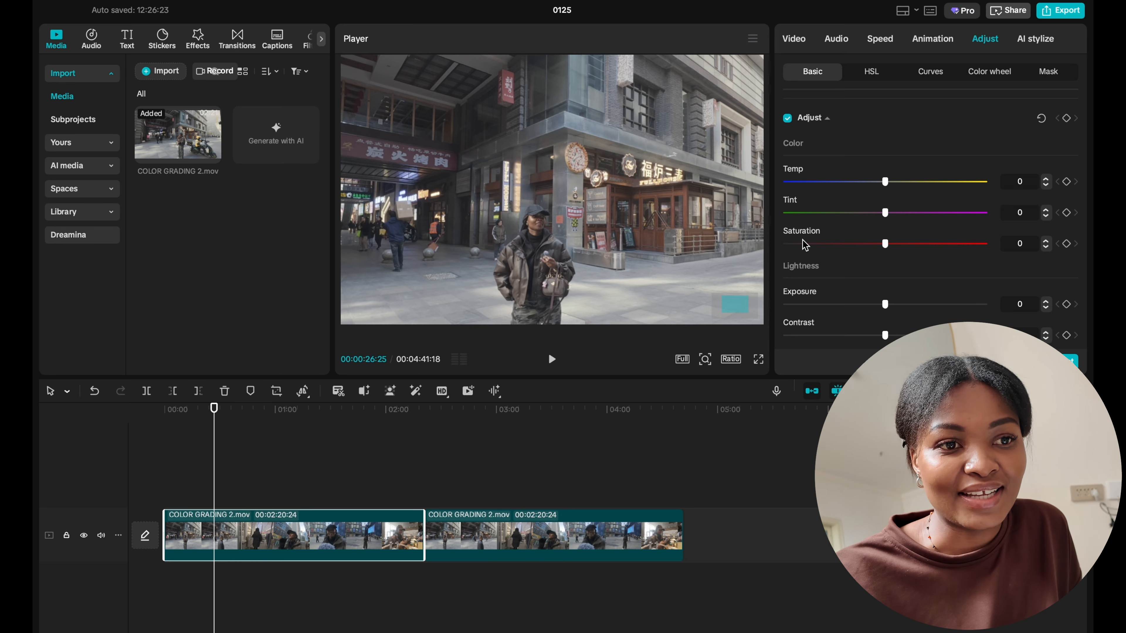
drag(886, 243, 840, 244)
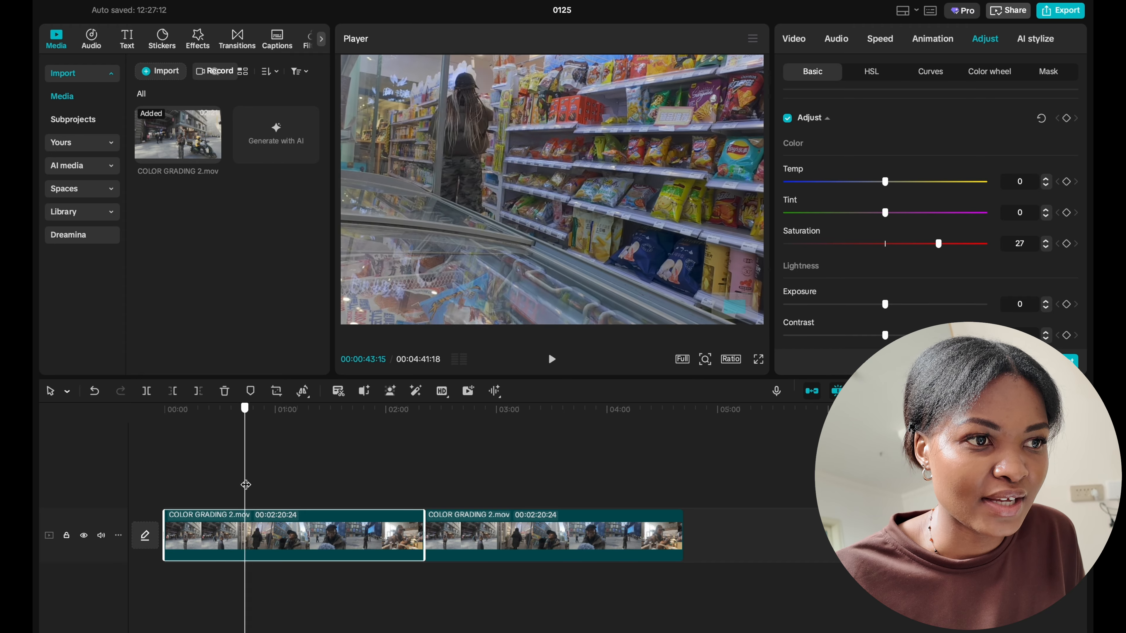
drag(263, 484, 277, 487)
scroll(277, 487, down, 1)
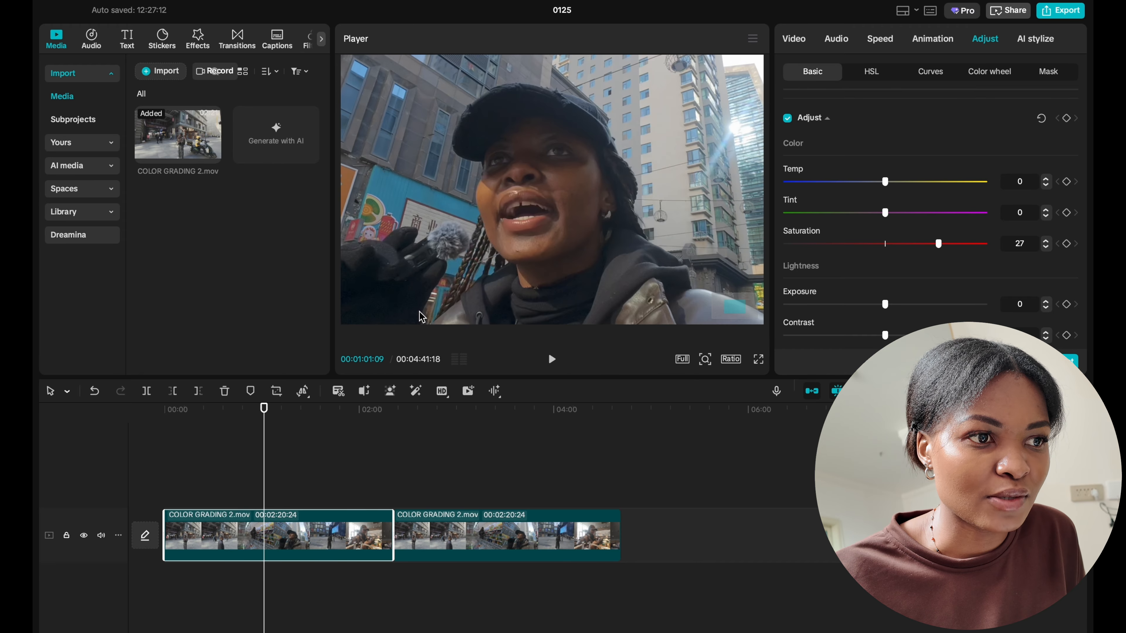
click(465, 278)
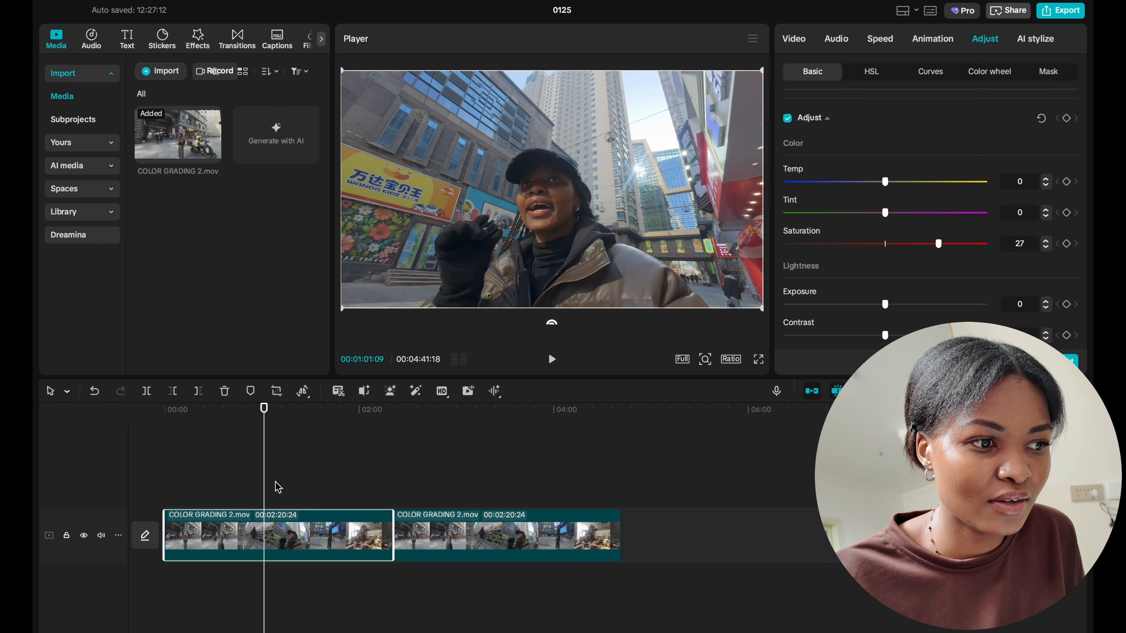
drag(264, 486, 206, 485)
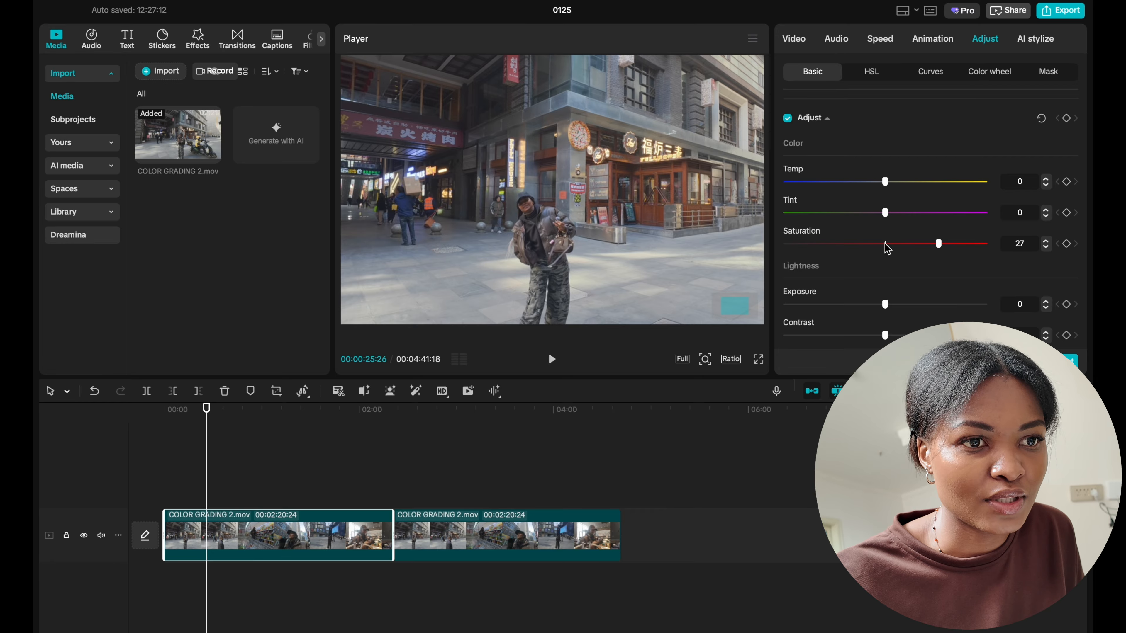
click(885, 244)
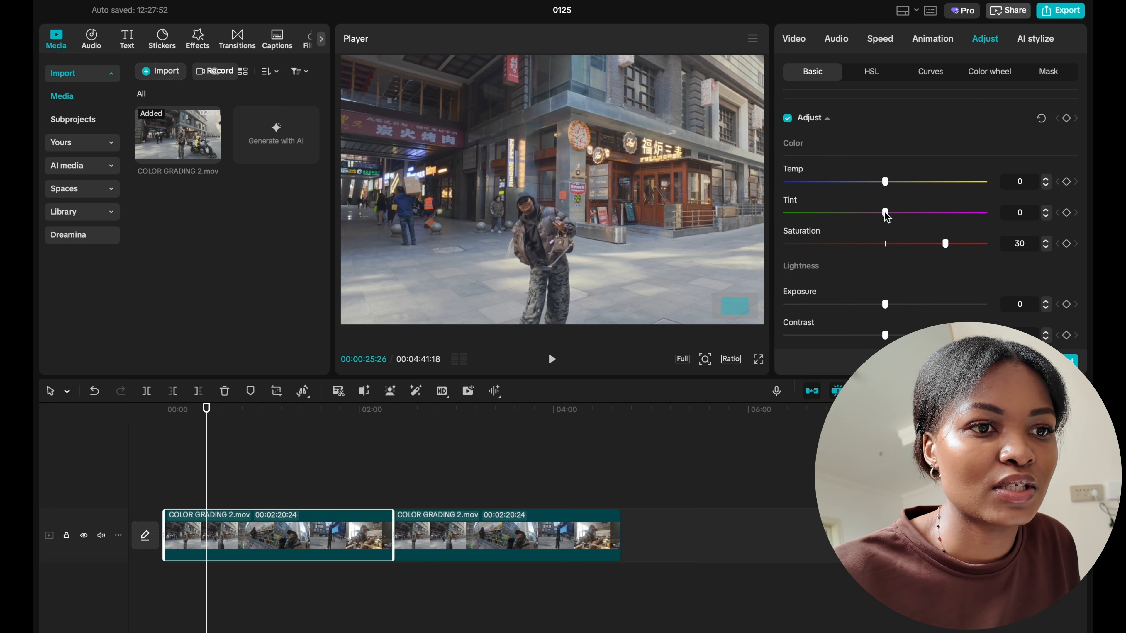
Step: Set the first clip's tint to -5 and its temperature to 10
drag(886, 215, 766, 240)
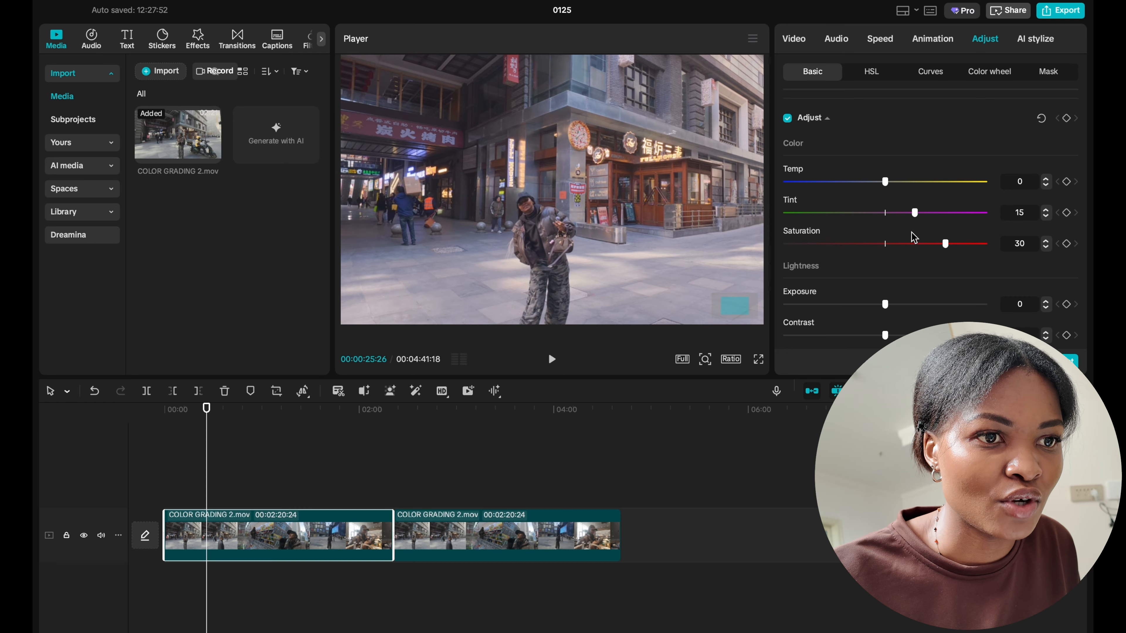
drag(905, 229, 876, 223)
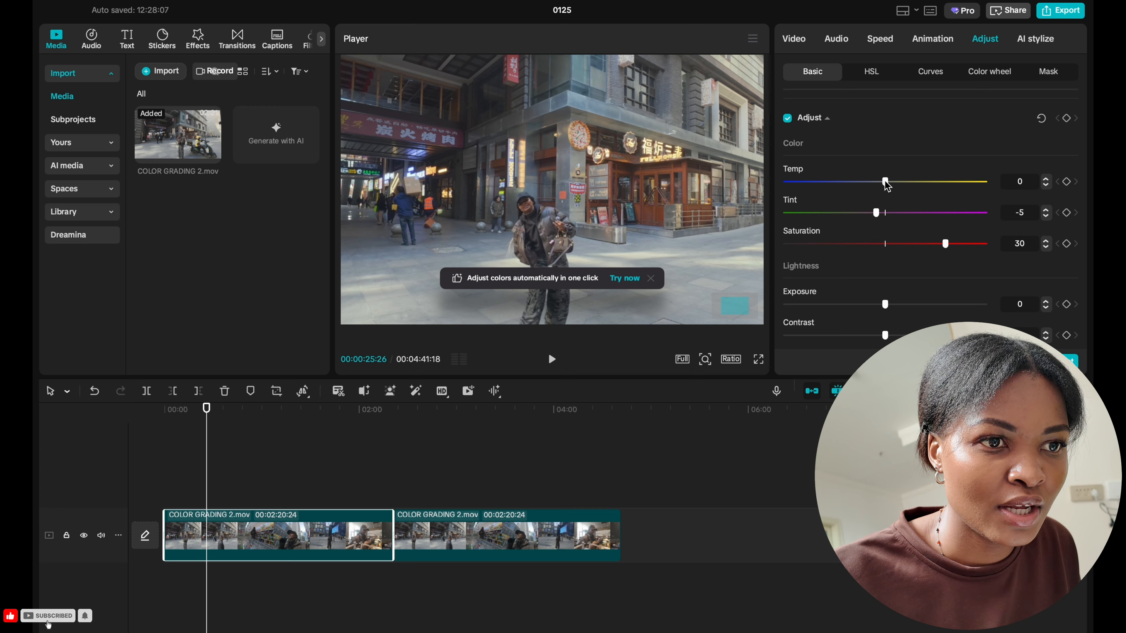
mouse_move(885, 183)
mouse_down()
mouse_move(979, 188)
mouse_move(792, 186)
mouse_move(896, 190)
mouse_up()
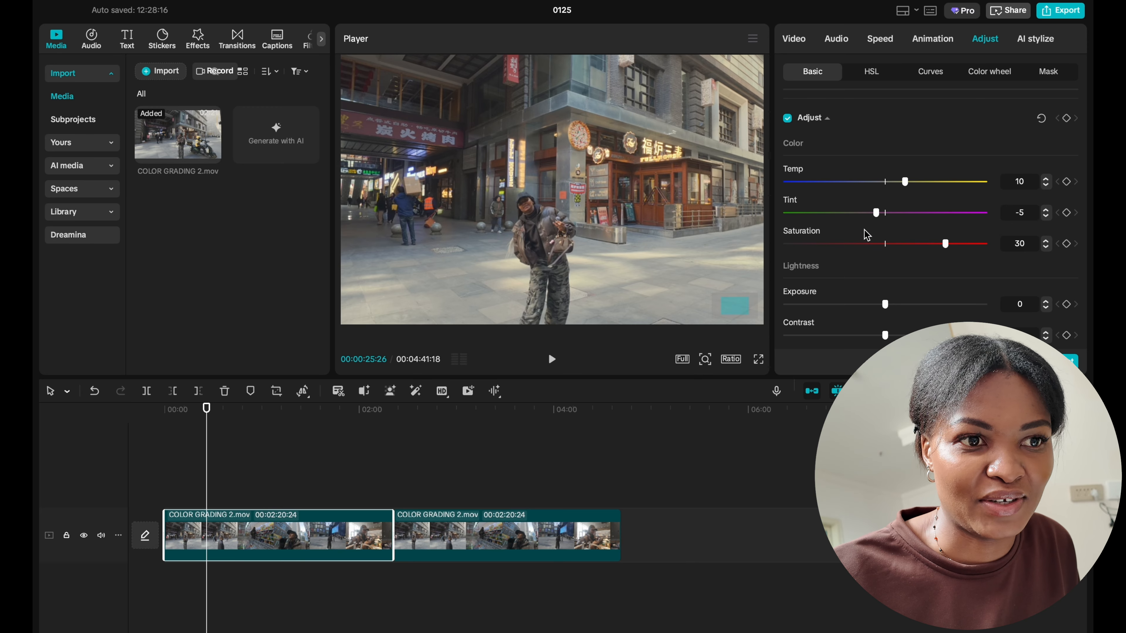
Step: Set the first clip's exposure to -4 and check the look on the café shot at about 00:02:01
scroll(866, 235, down, 4)
mouse_move(885, 186)
mouse_down()
mouse_move(942, 199)
mouse_move(786, 196)
mouse_move(1005, 207)
mouse_move(868, 185)
mouse_move(876, 191)
mouse_up()
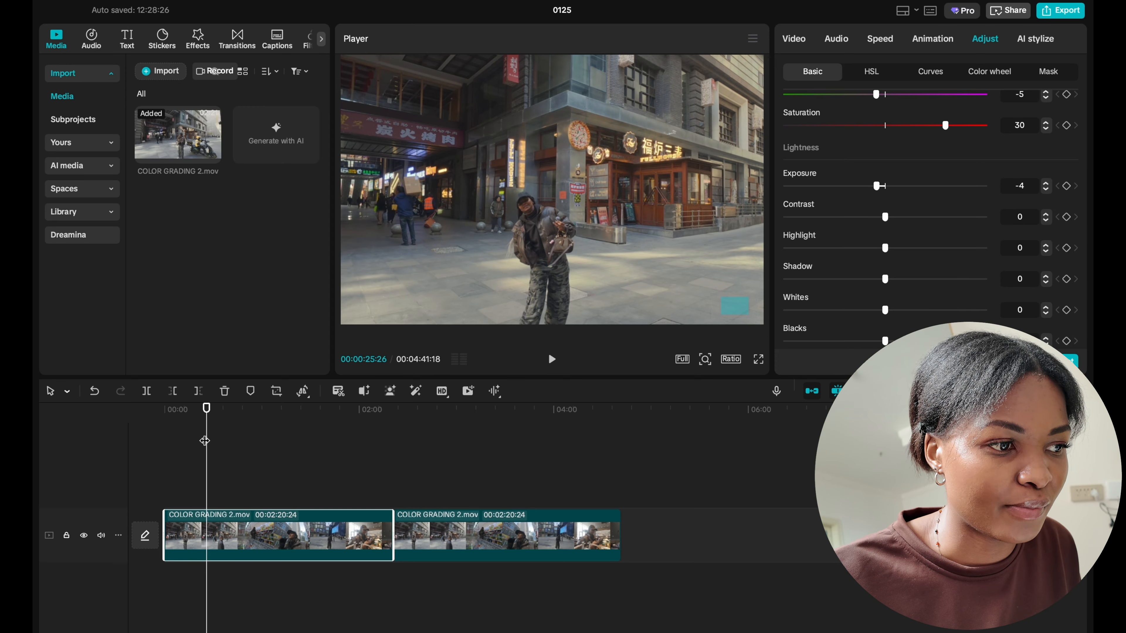
drag(204, 440, 362, 473)
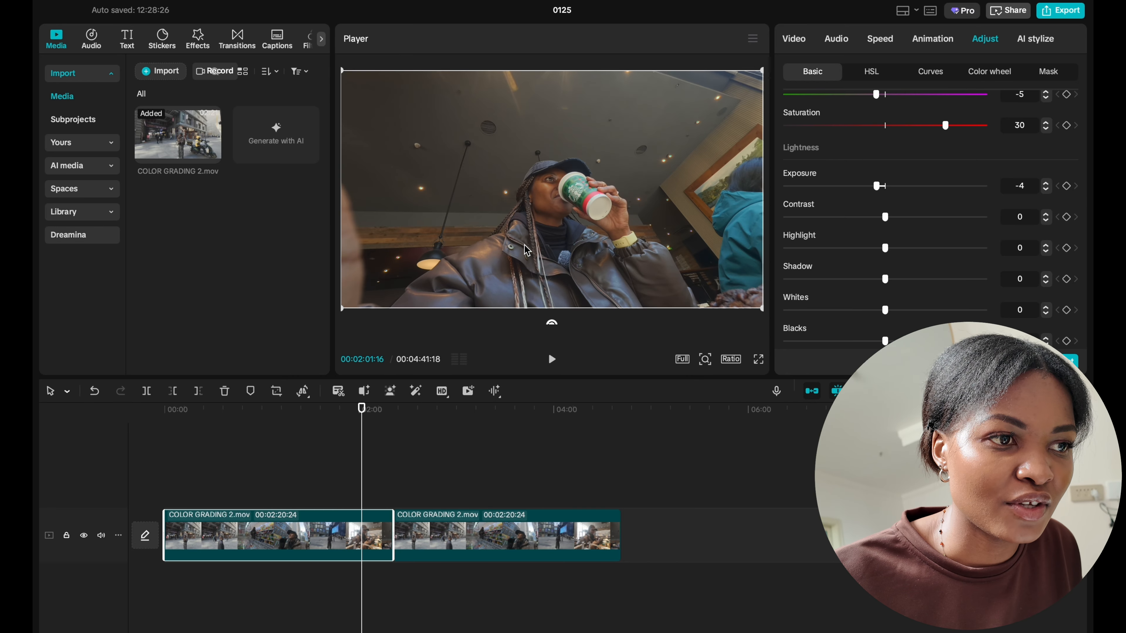
Step: Set the first clip's contrast to 15 while previewing the street shot at about 00:00:28
drag(365, 452, 228, 442)
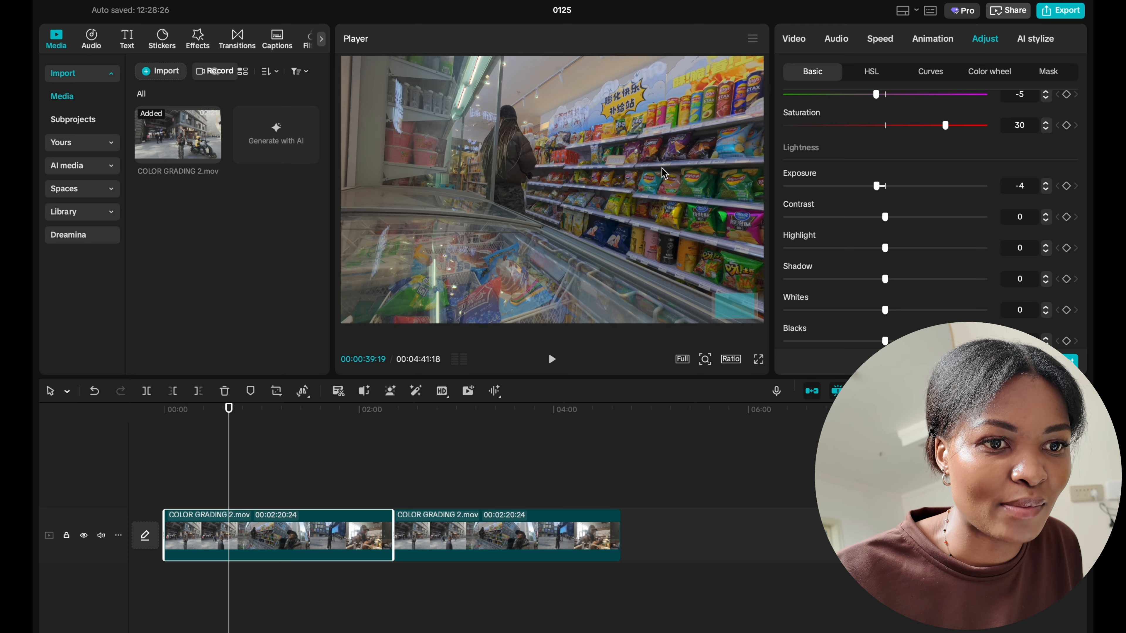
drag(229, 486, 210, 485)
scroll(582, 202, up, 3)
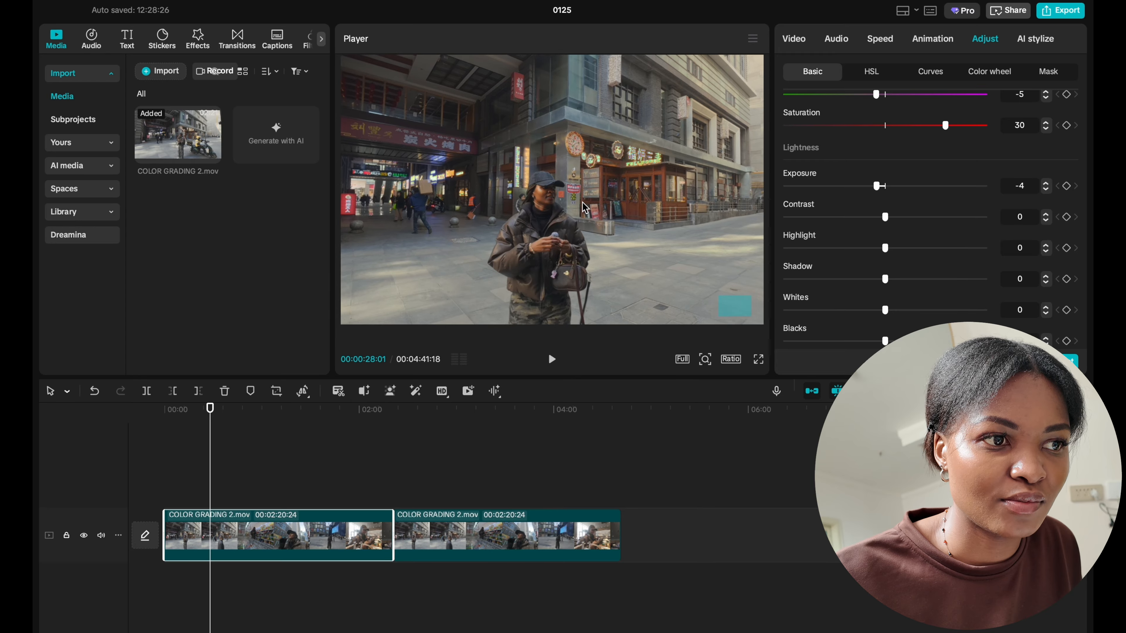
scroll(860, 213, down, 1)
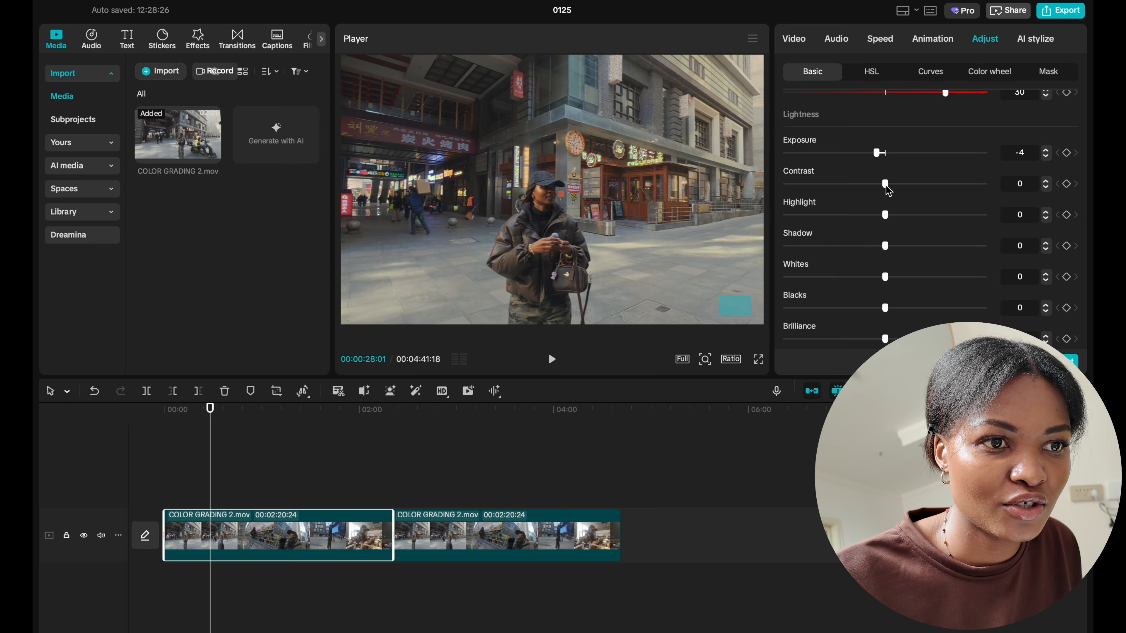
drag(887, 186, 915, 193)
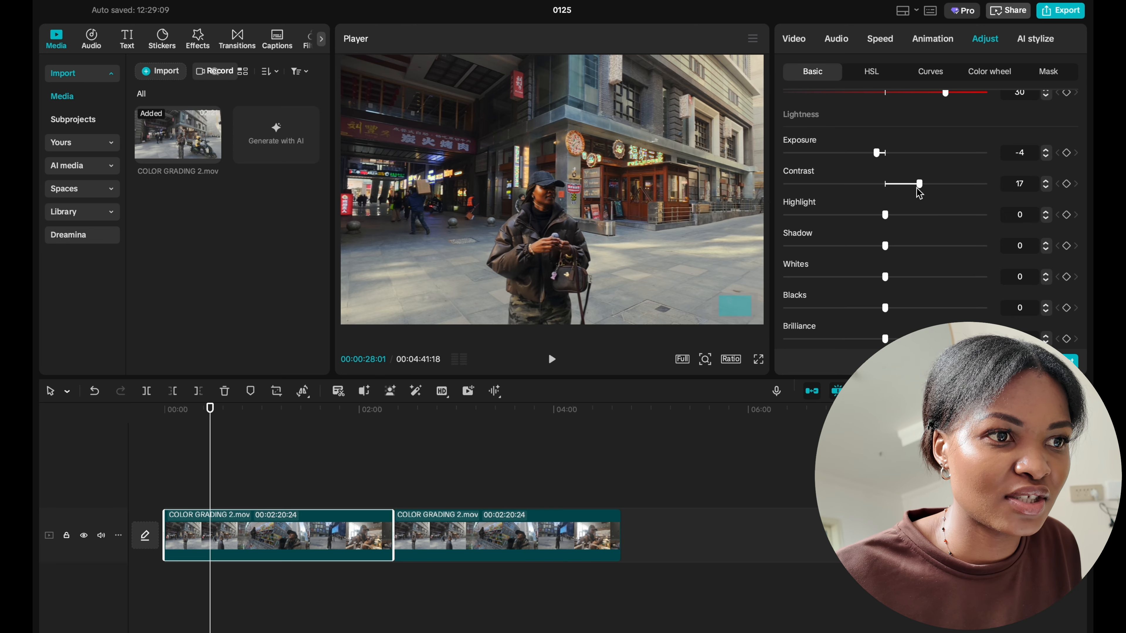
mouse_move(917, 189)
mouse_down()
mouse_move(887, 186)
mouse_move(918, 191)
mouse_up()
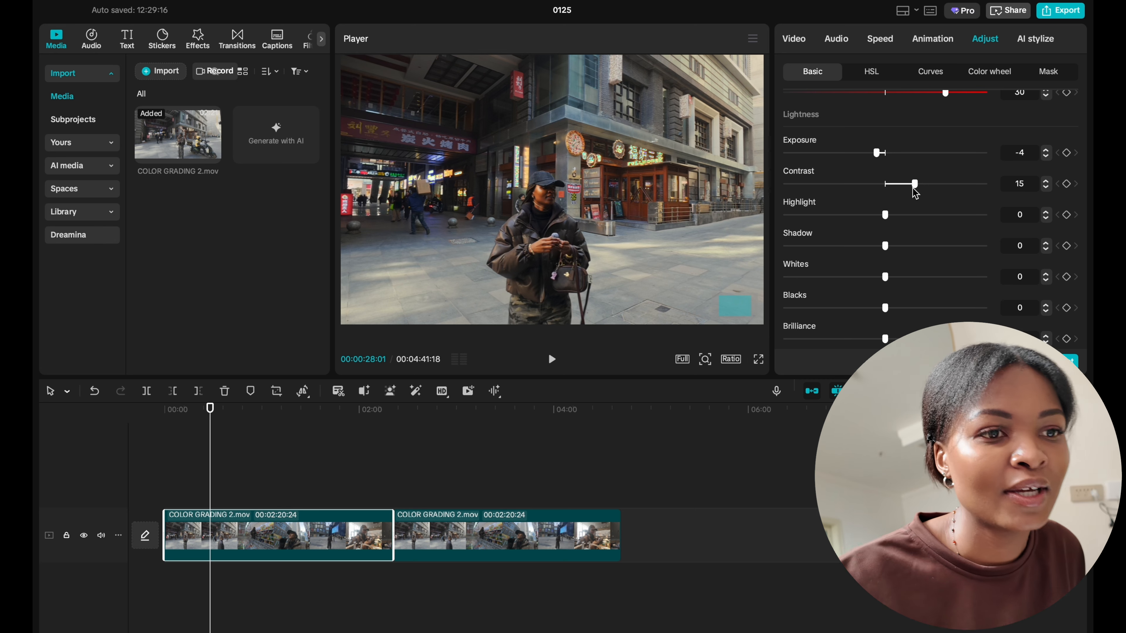
Step: Set the first clip's shadow to -5 and check the look on the café shot at about 00:02:02
scroll(883, 206, down, 1)
drag(887, 193, 874, 236)
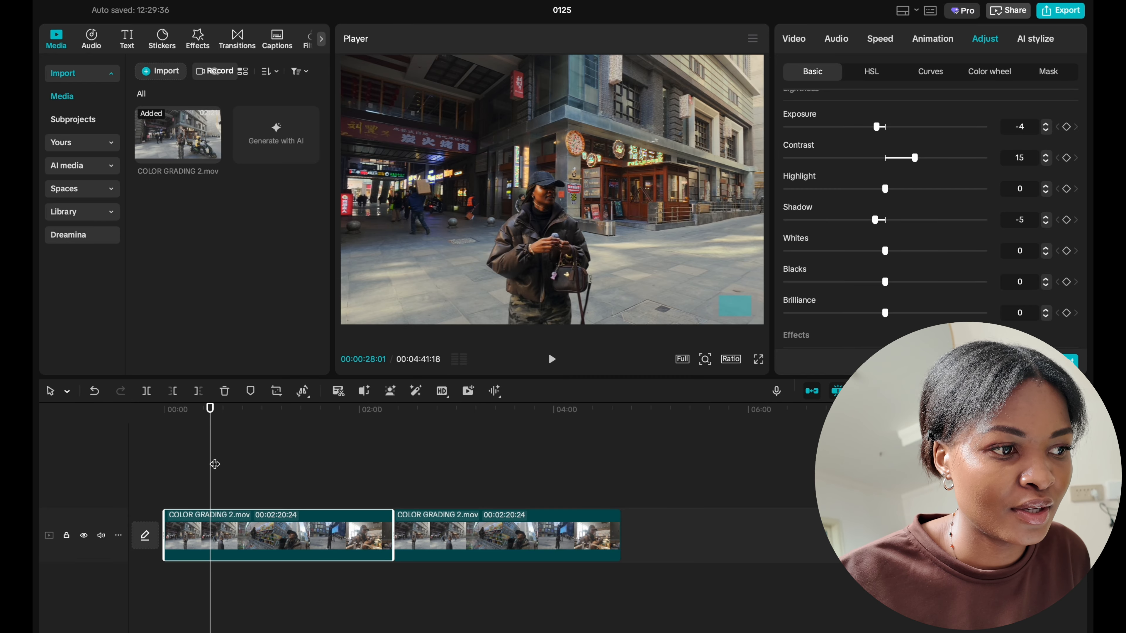
drag(212, 460, 362, 463)
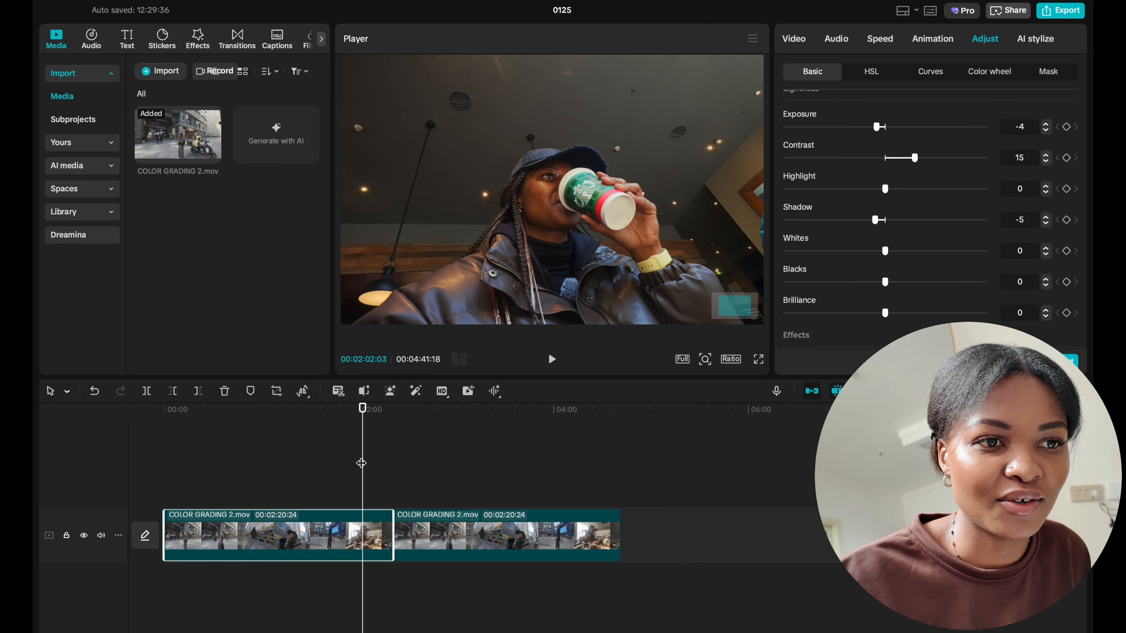
Step: Try the Sharpen effect on the first clip and return it to 0
scroll(860, 212, down, 3)
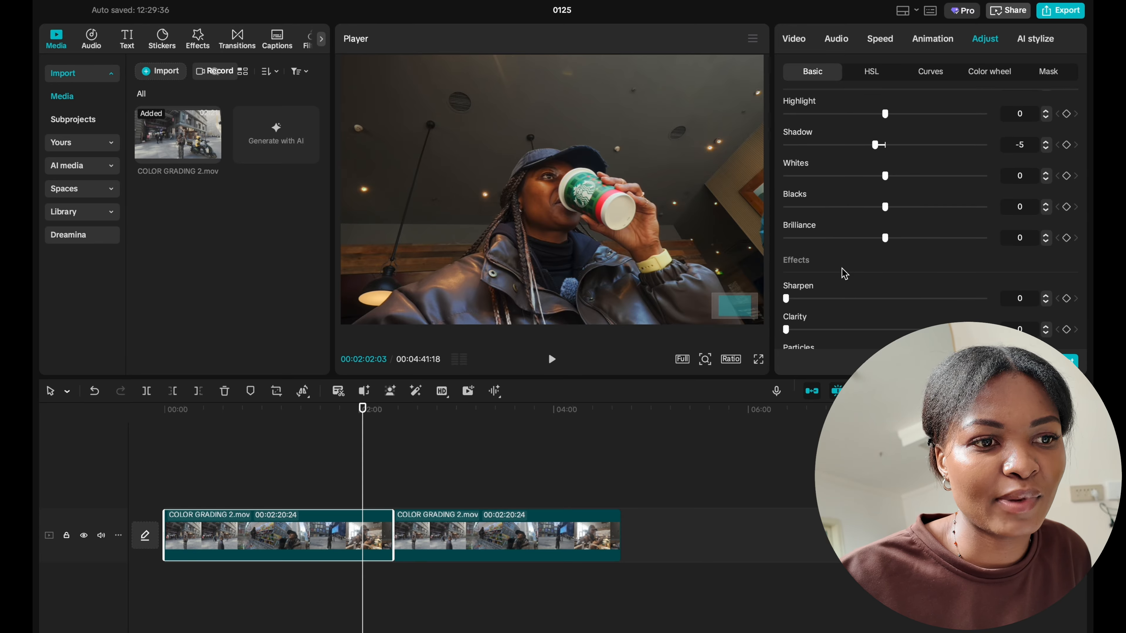
scroll(845, 273, down, 2)
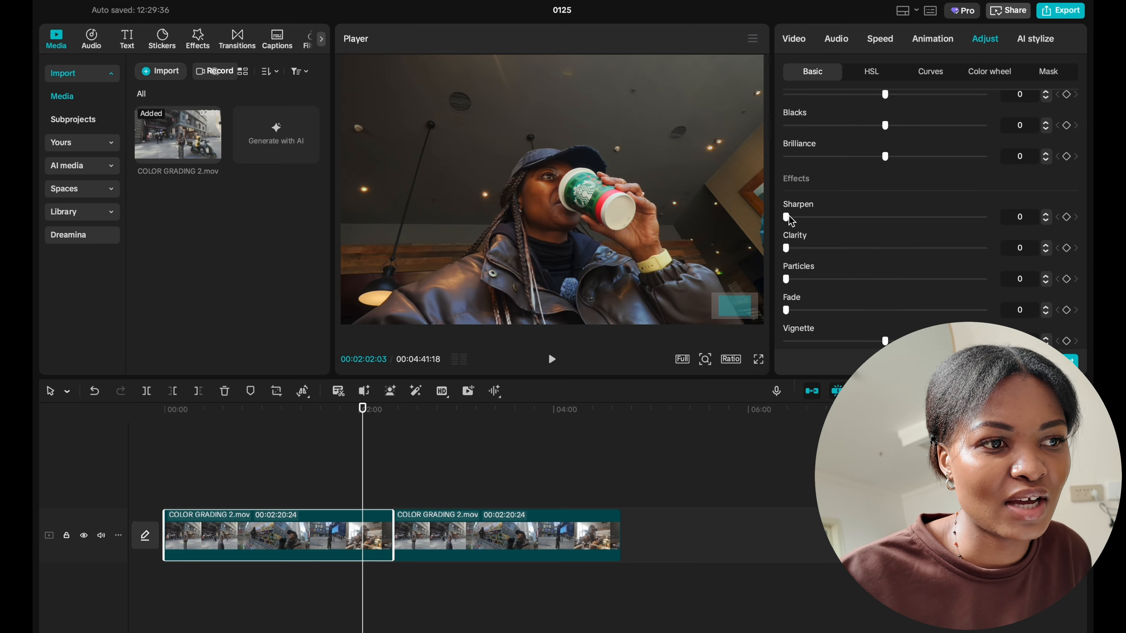
mouse_move(790, 220)
mouse_down()
mouse_move(953, 244)
mouse_move(811, 240)
mouse_move(988, 244)
mouse_move(829, 248)
mouse_move(783, 233)
mouse_up()
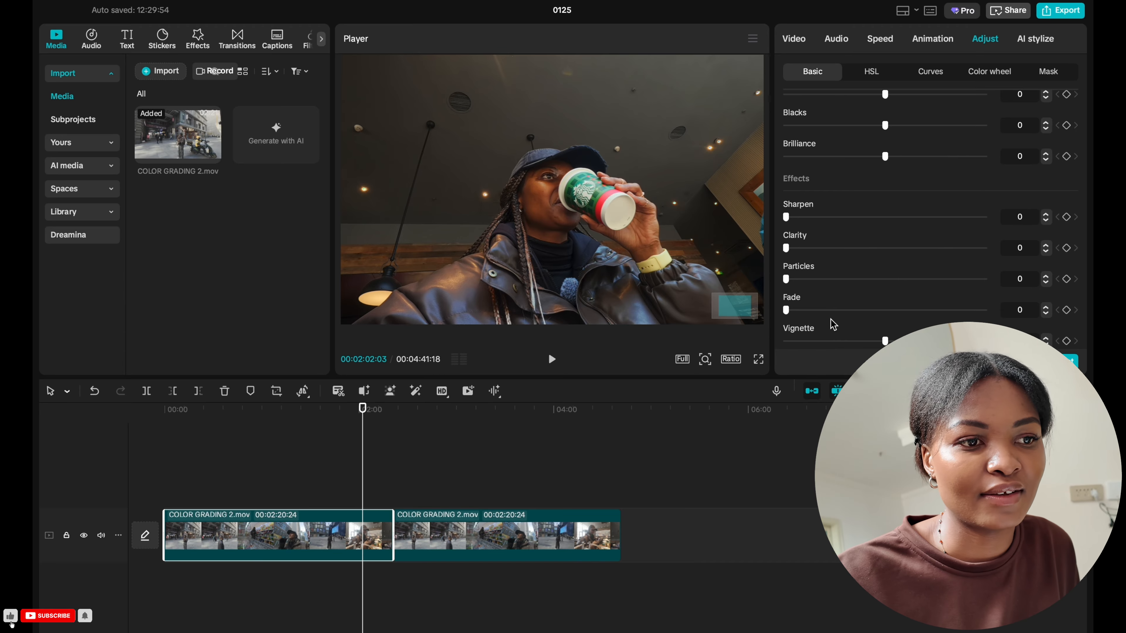
Step: Split the first clip in the snack aisle shot at 00:00:43:25
drag(367, 463, 235, 461)
click(440, 467)
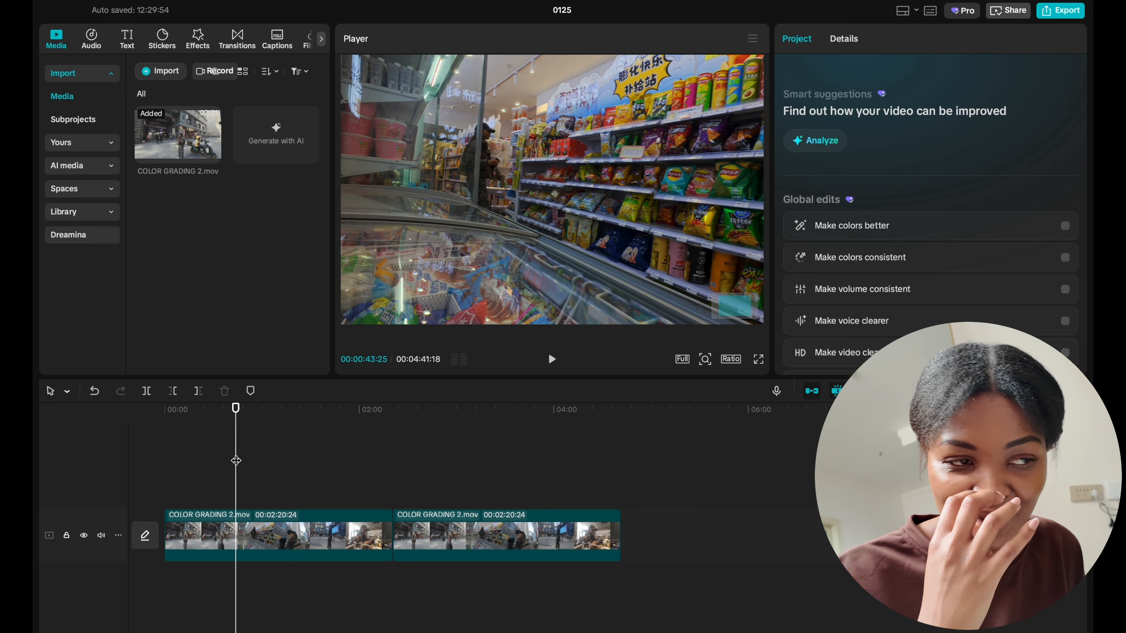
key(ctrl+b)
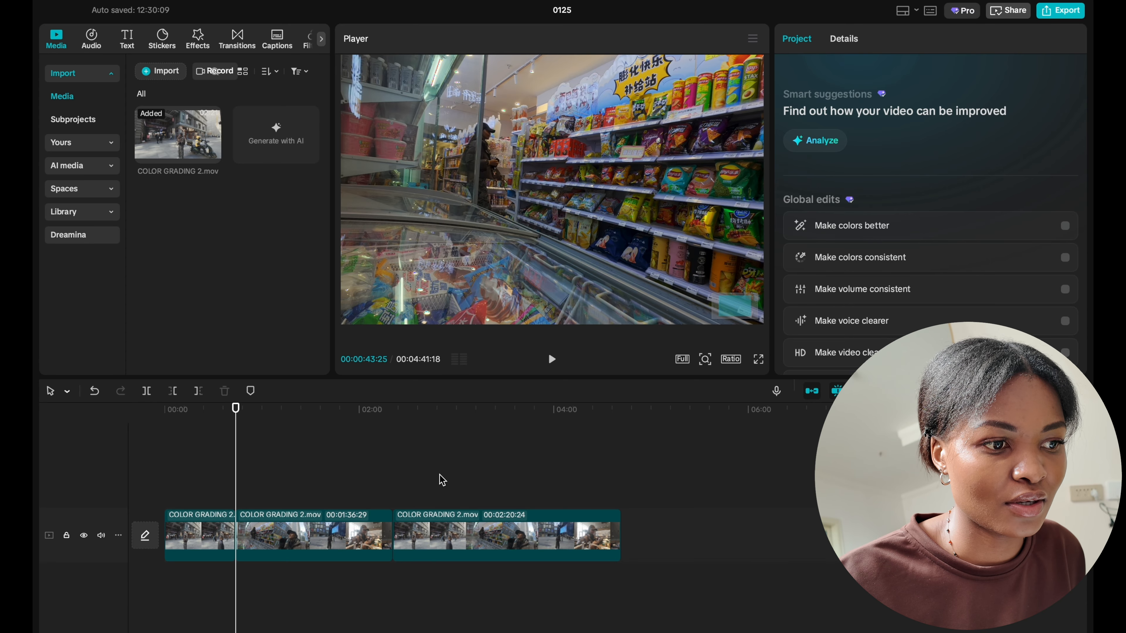
Step: Compare the graded snack aisle shot at 00:00:43:25 with the same ungraded shot in the last clip at about 00:03:03
drag(442, 480, 458, 484)
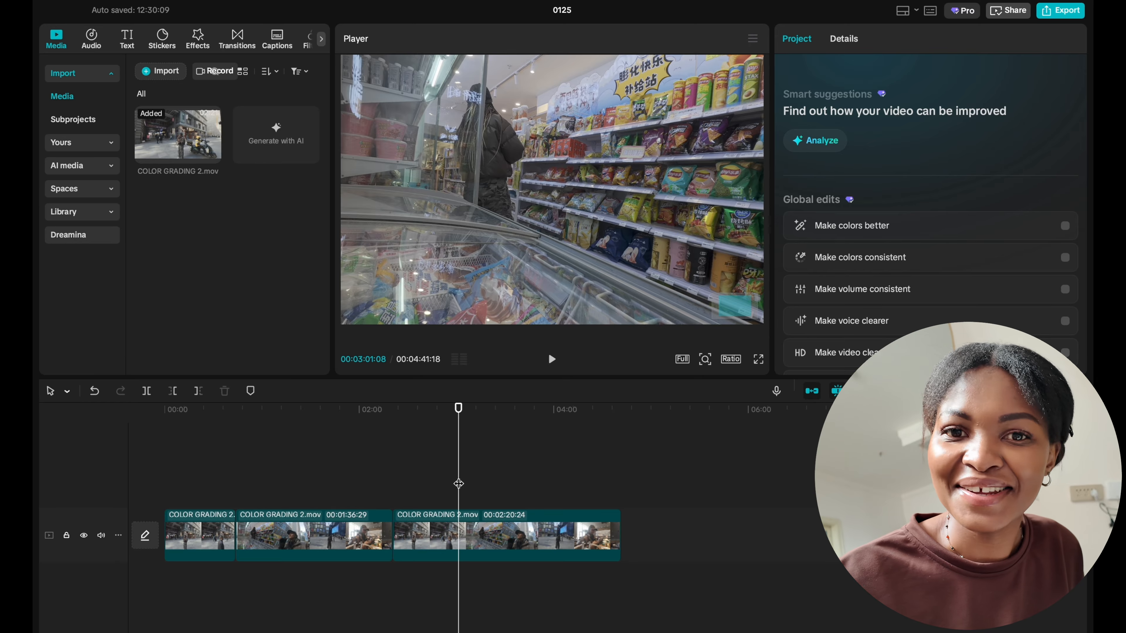
click(236, 494)
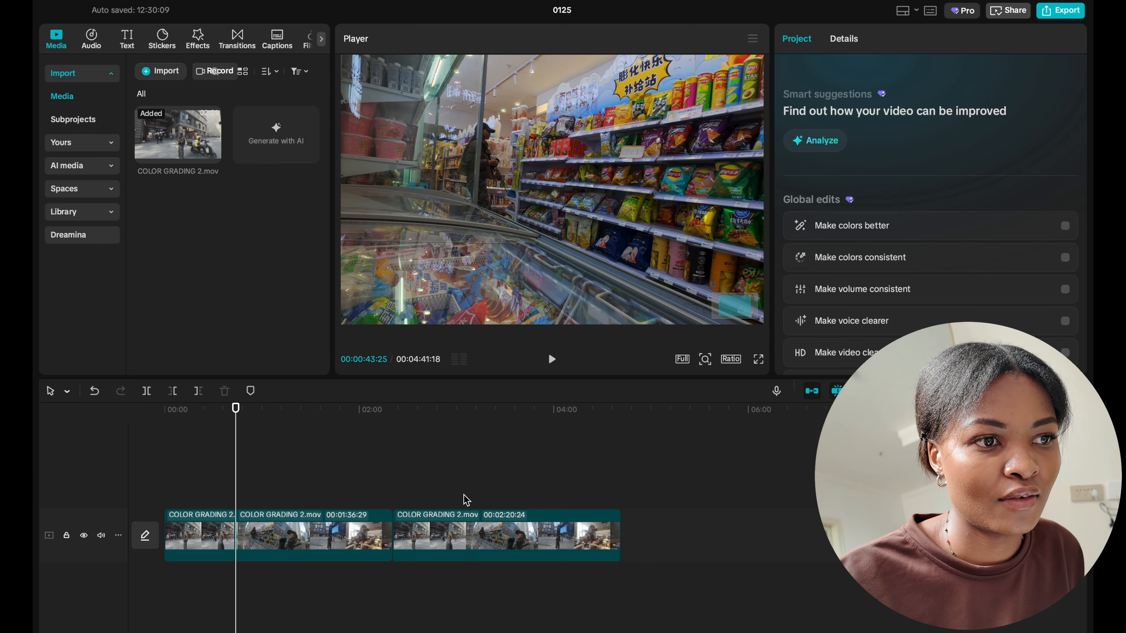
click(464, 502)
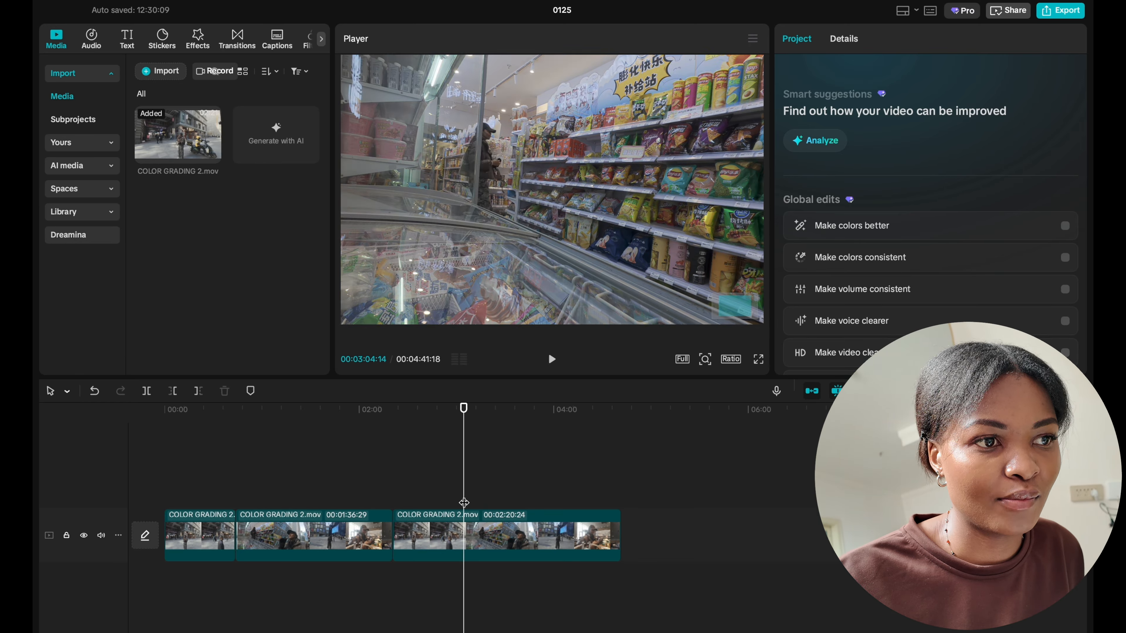
click(236, 494)
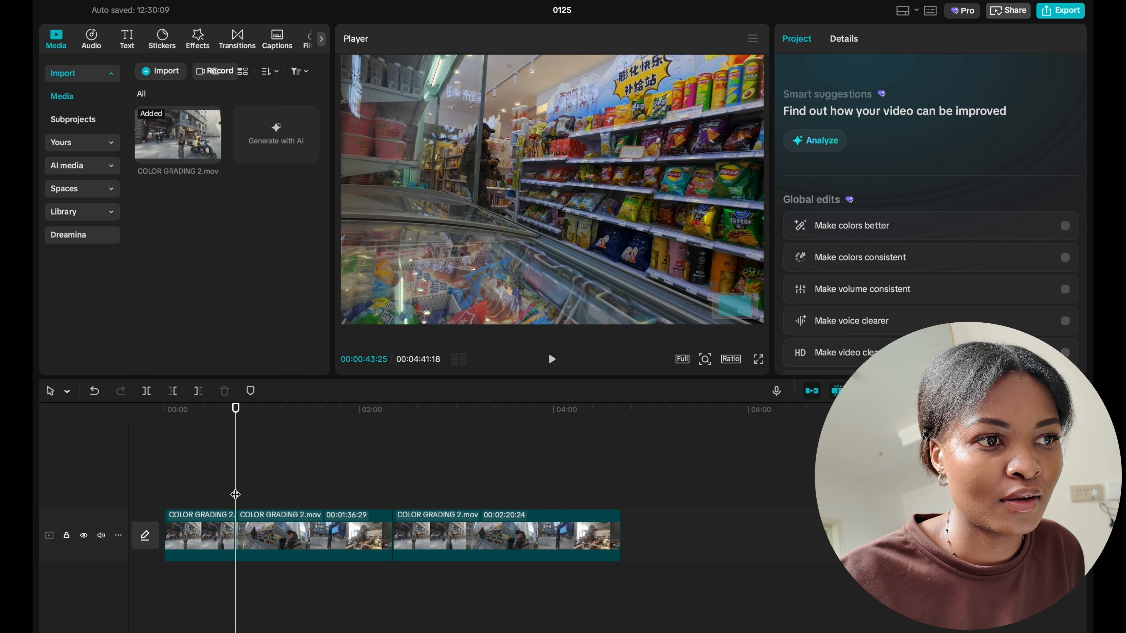
click(463, 497)
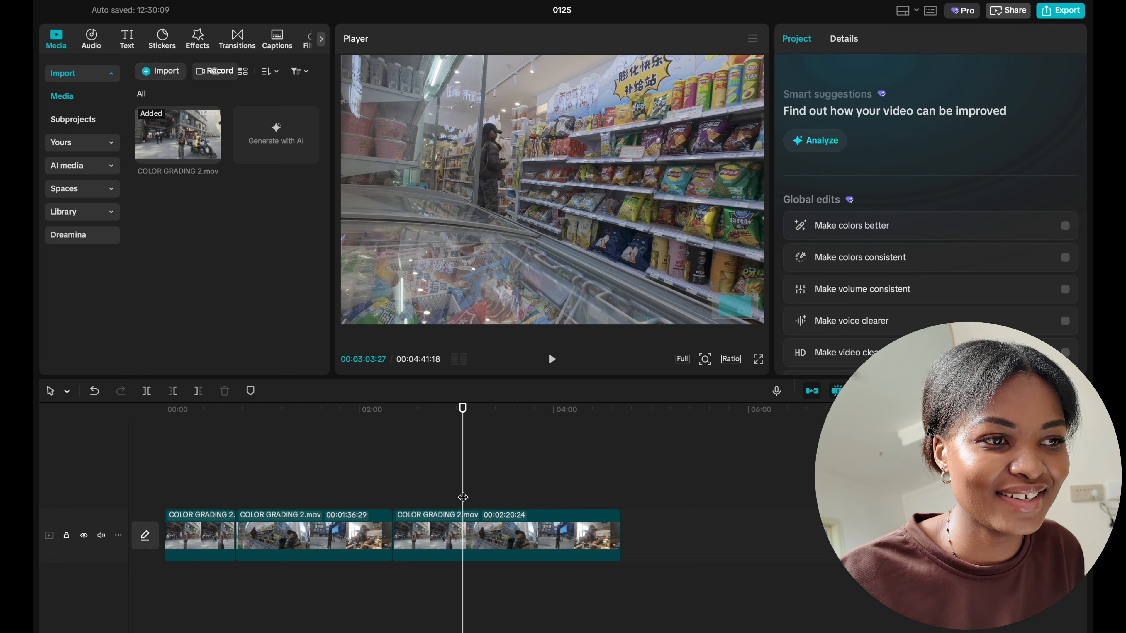
click(235, 490)
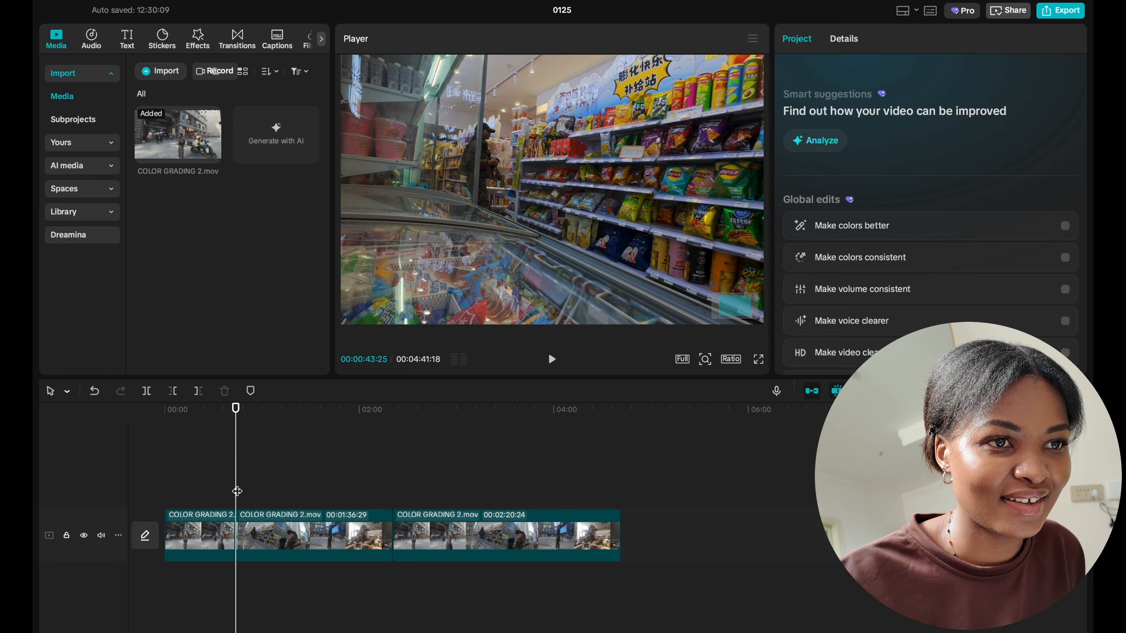
click(472, 489)
click(463, 487)
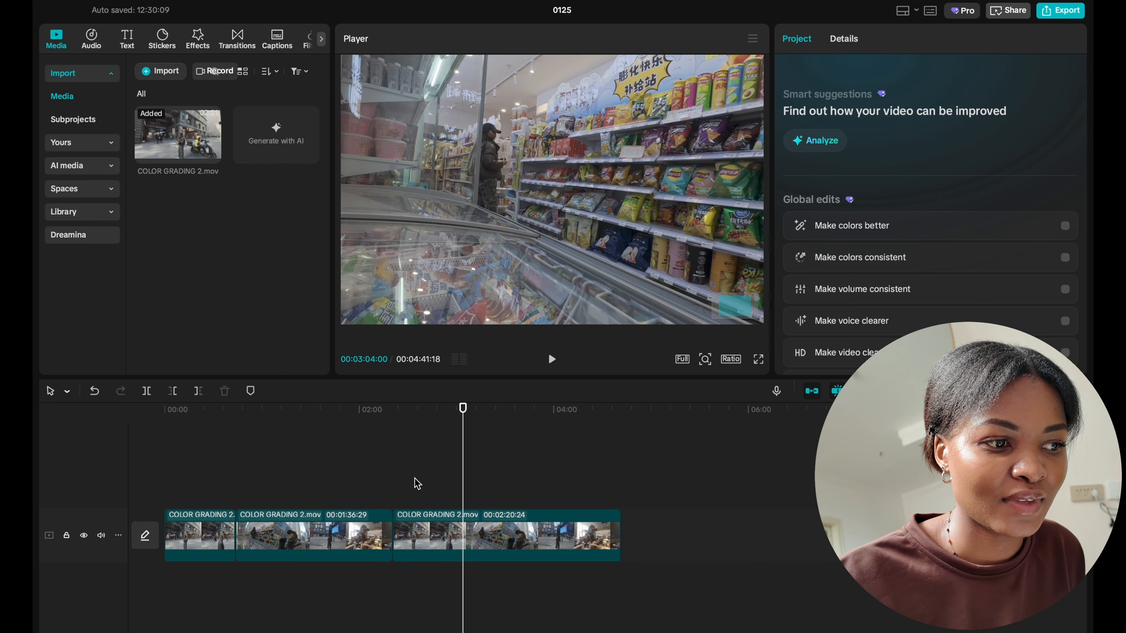
click(233, 490)
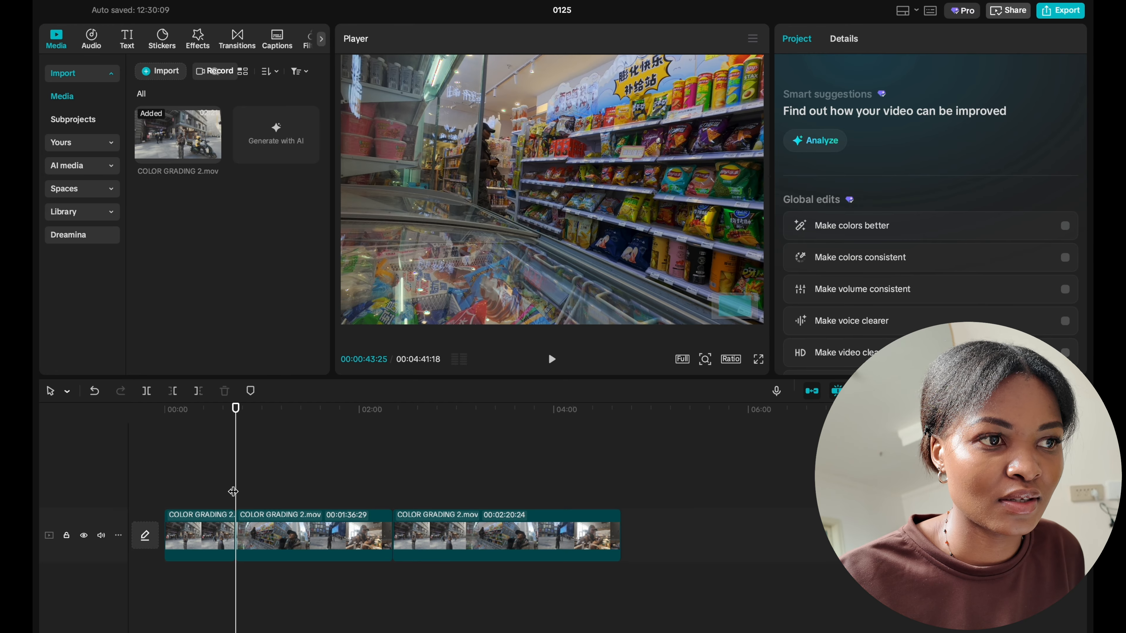
click(458, 497)
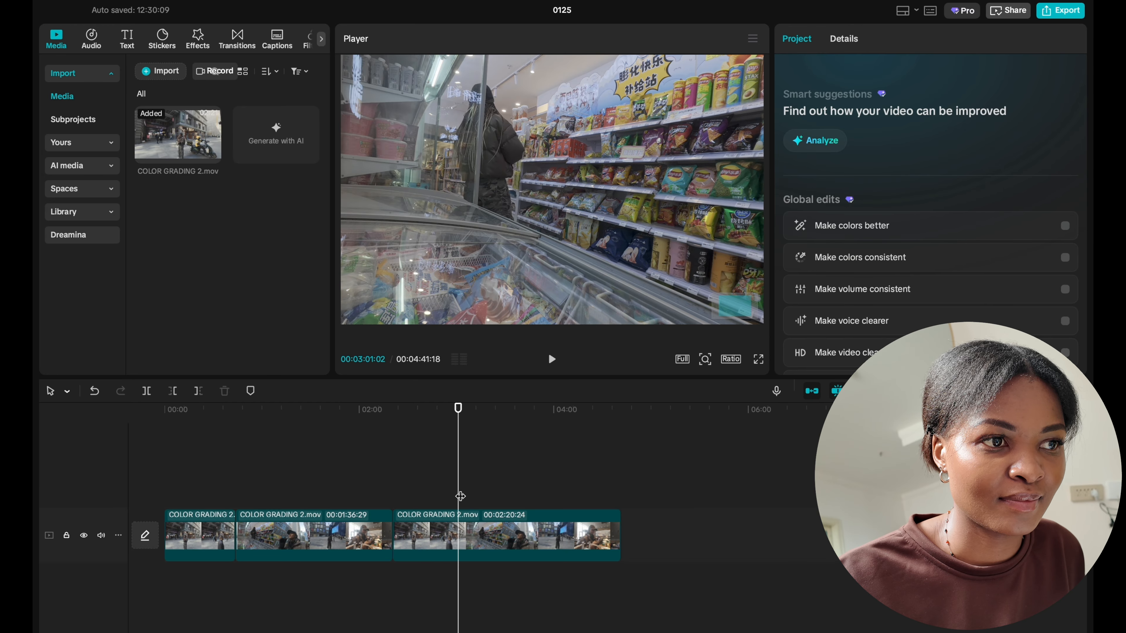
click(462, 497)
click(465, 497)
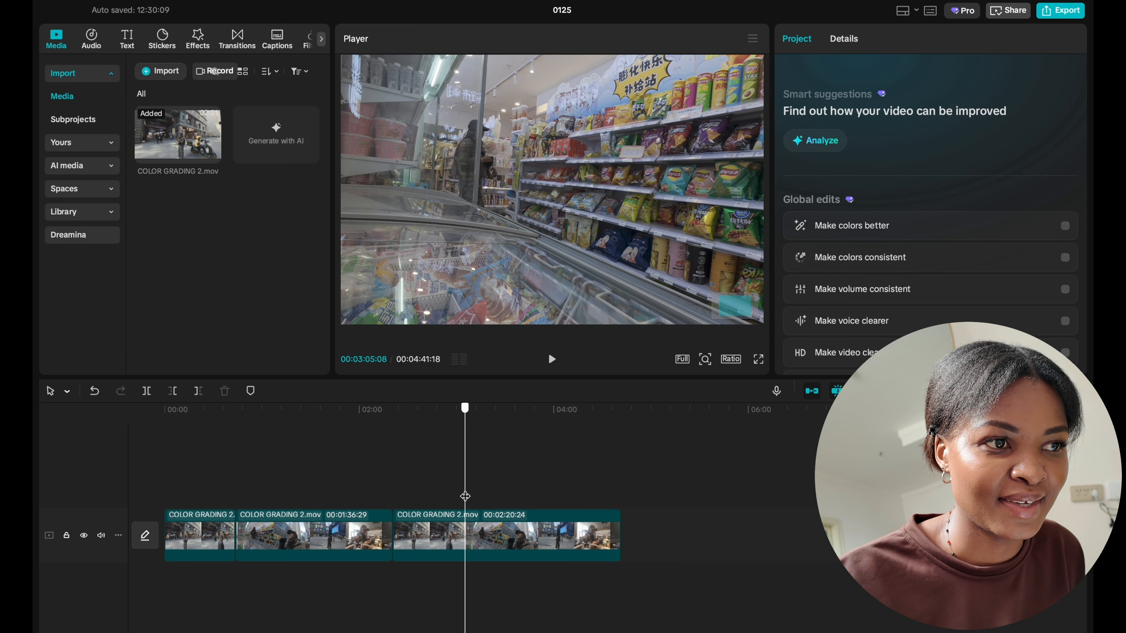
click(235, 484)
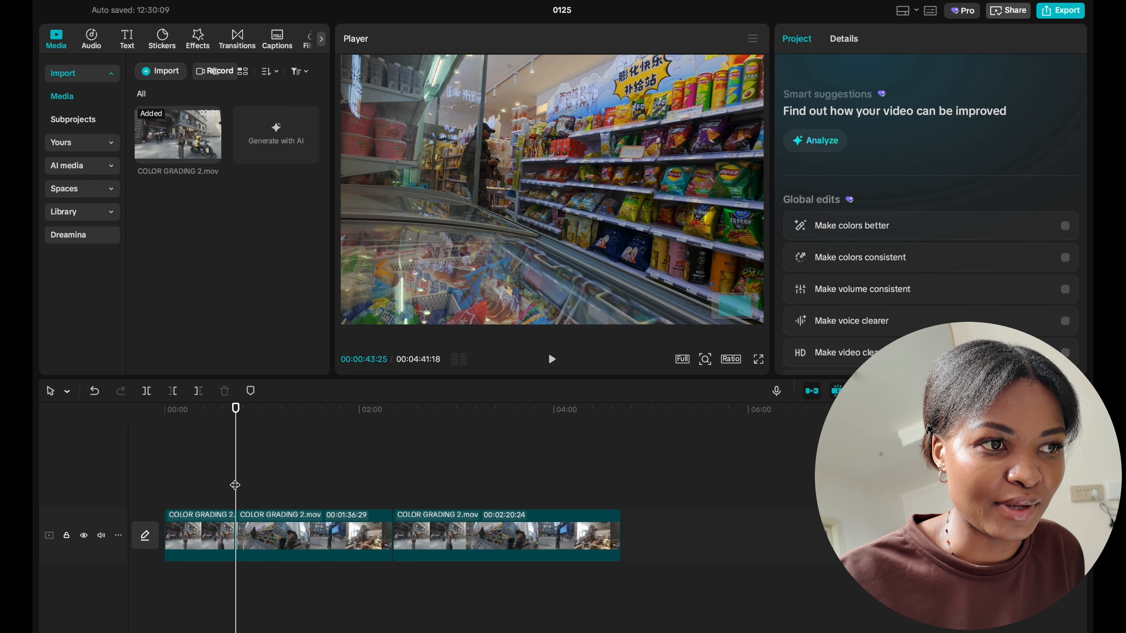
click(462, 490)
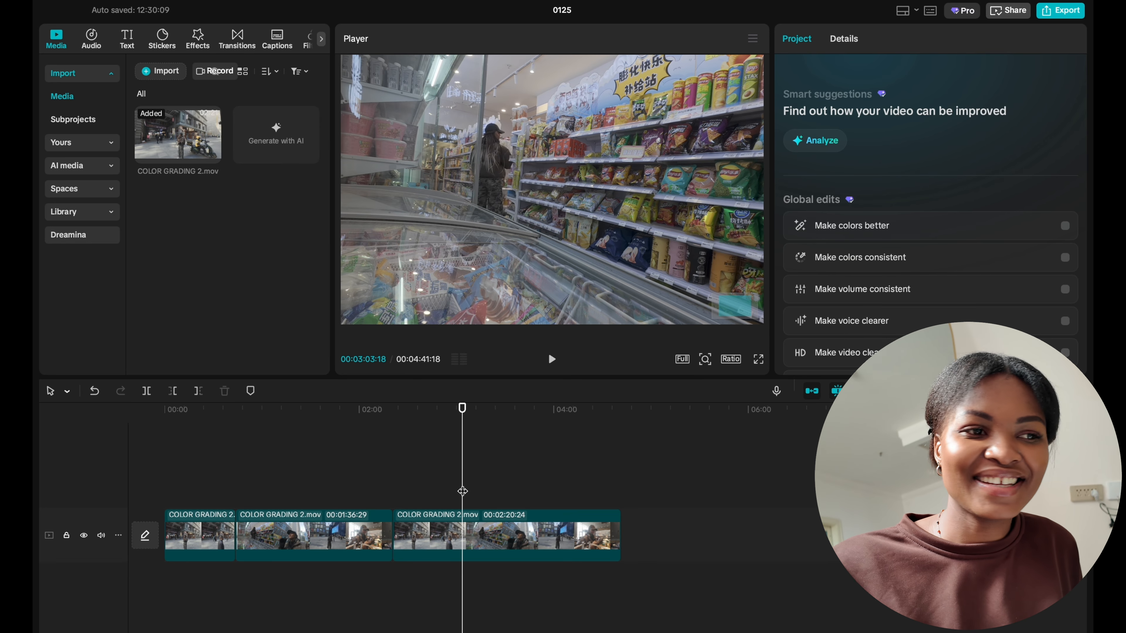
Step: Select the middle clip and review its basic color and lightness adjustments
click(310, 537)
scroll(865, 273, down, 2)
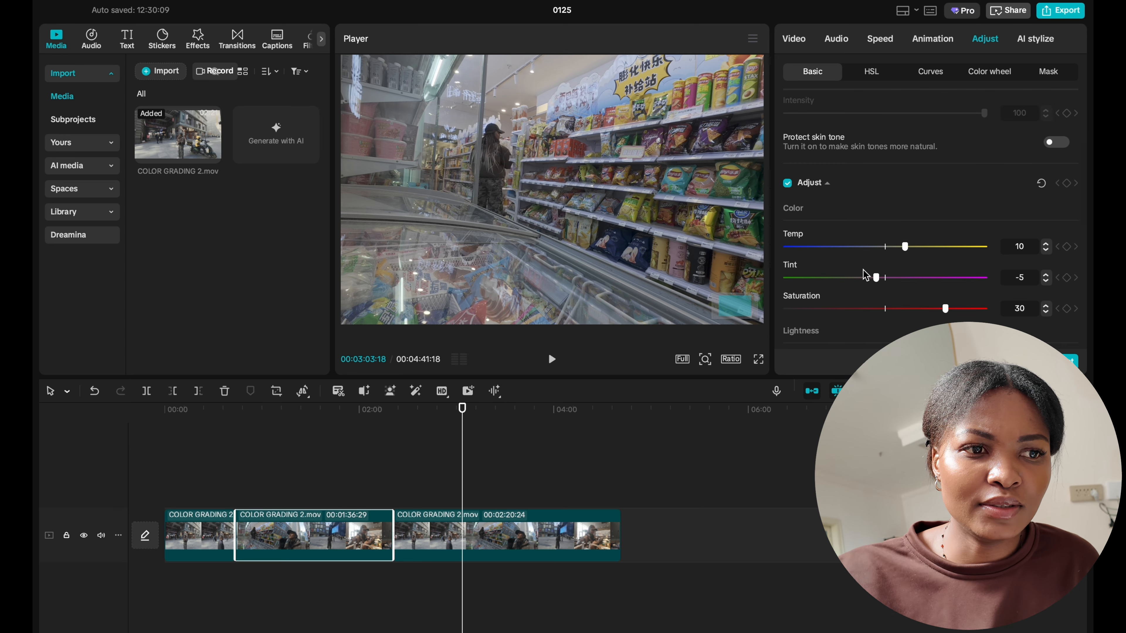
scroll(864, 273, down, 3)
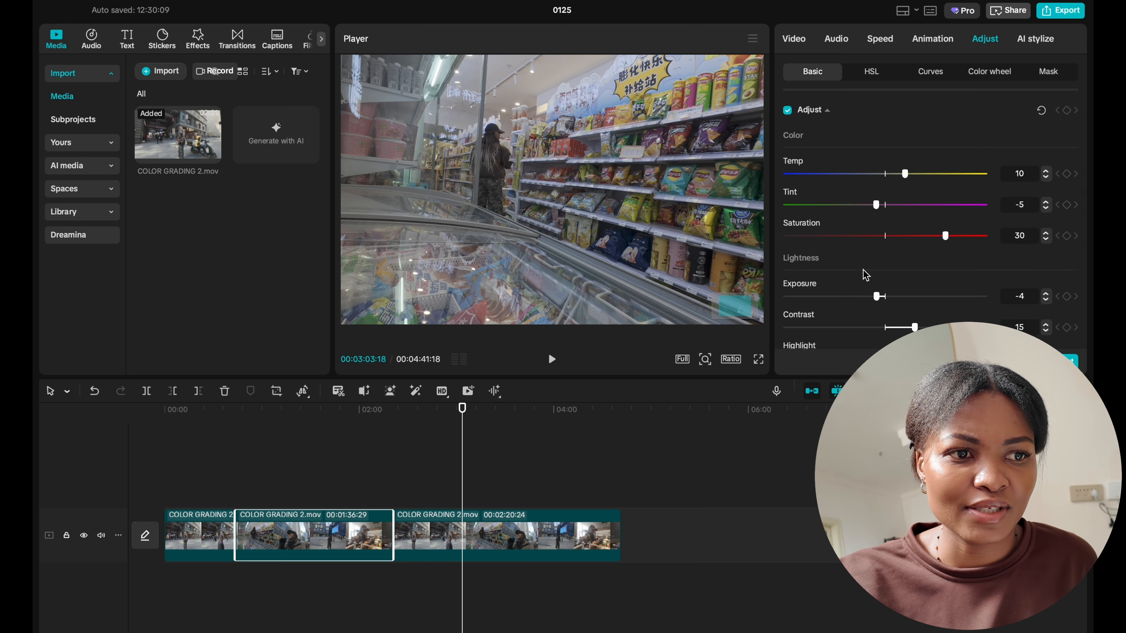
scroll(866, 275, down, 6)
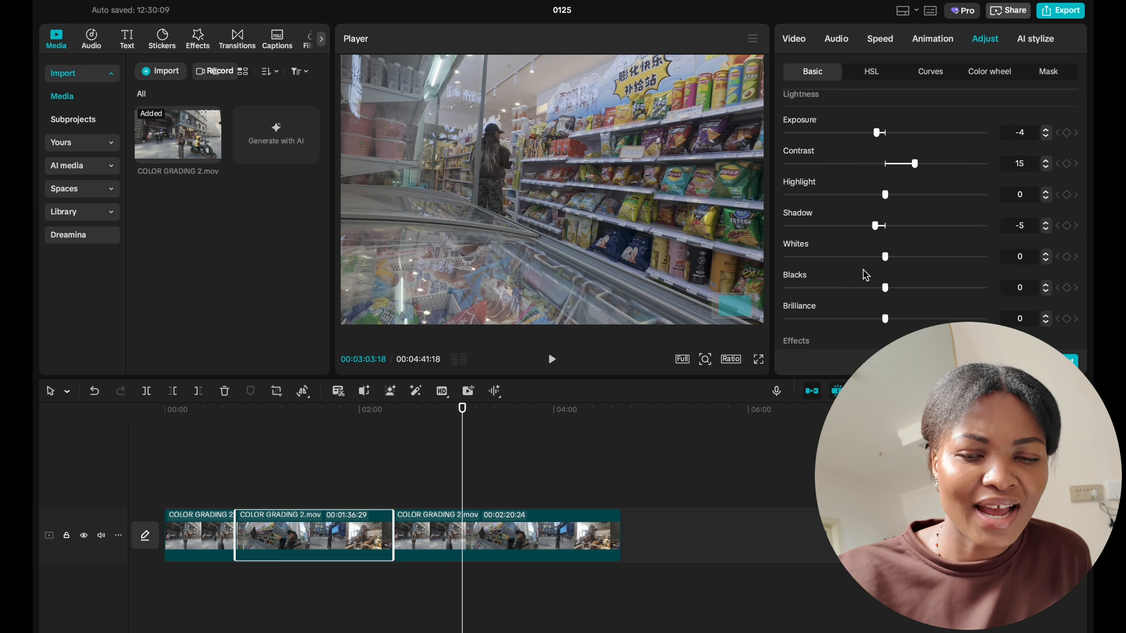